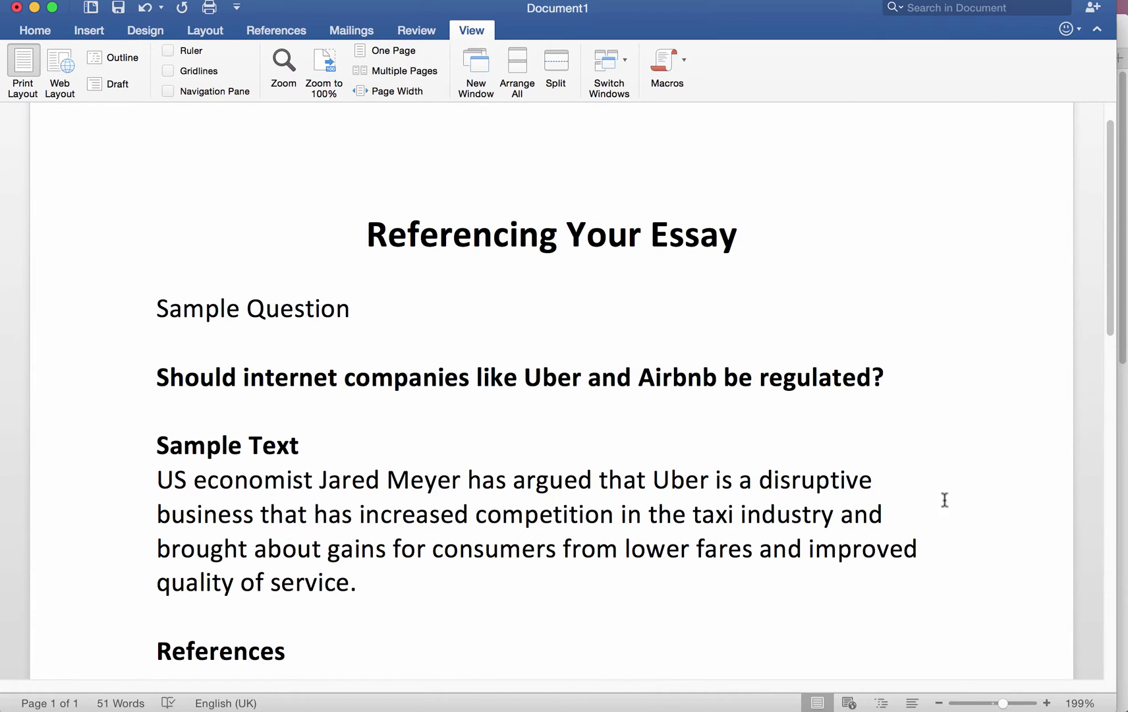
Review the essay's sample question and text, and switch to Safari
scroll(1112, 311, down, 2)
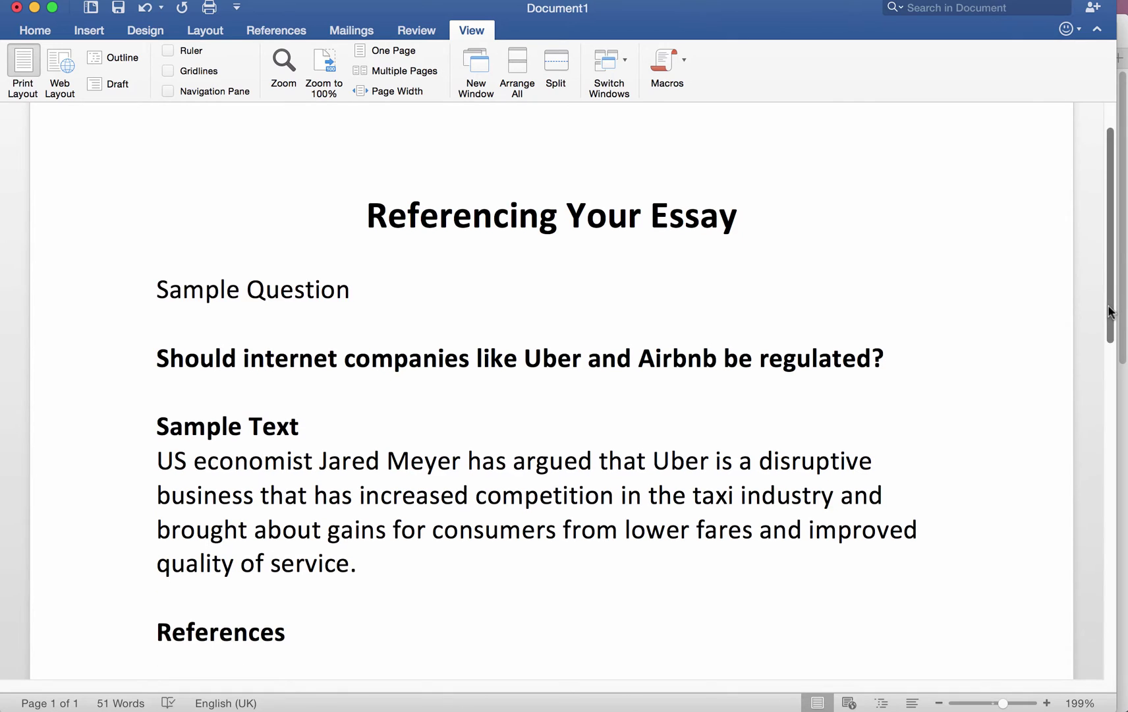
drag(1111, 312, 1112, 329)
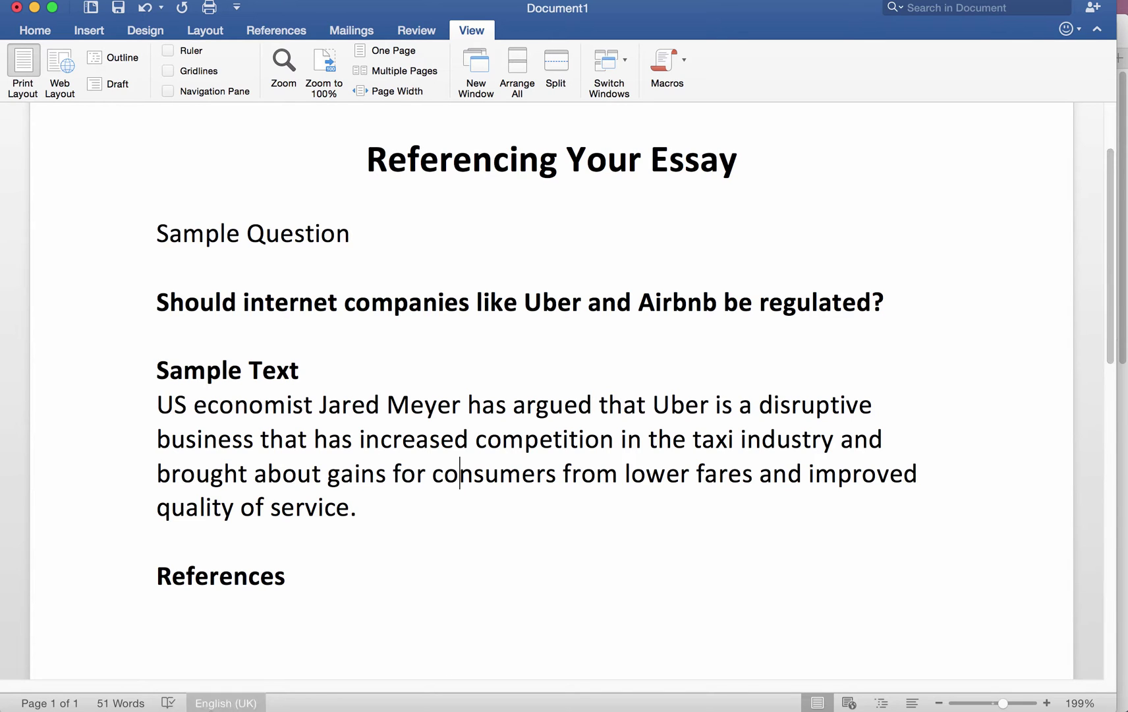
click(141, 709)
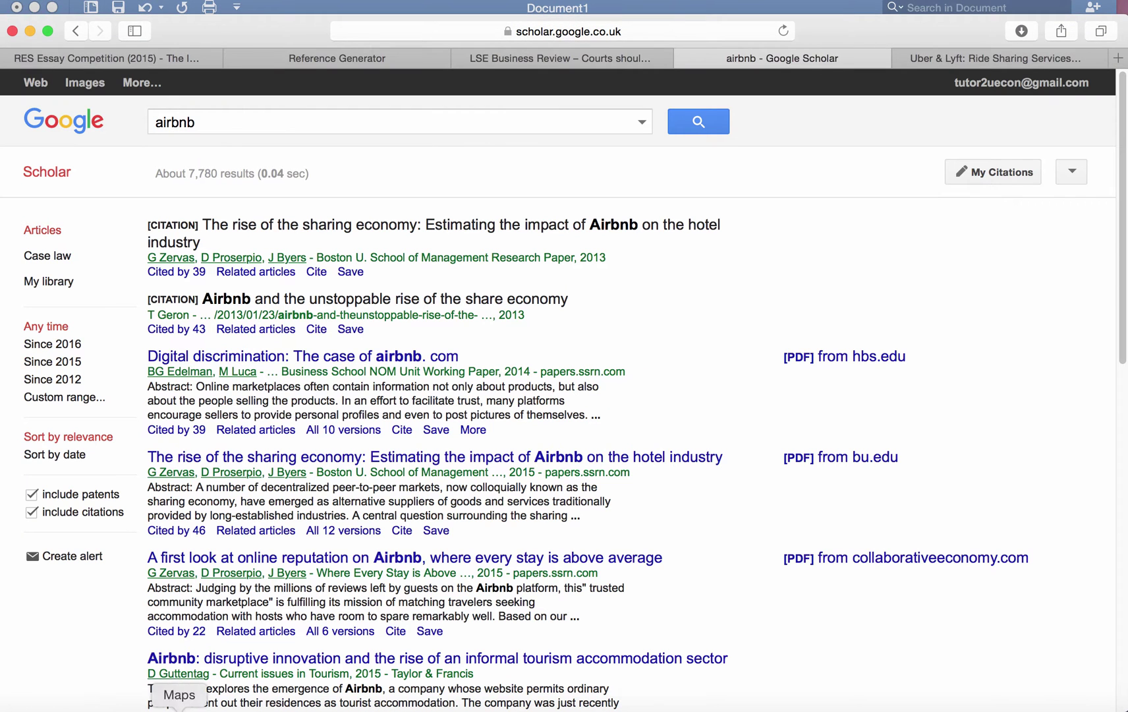
Open the National Review article on the sharing economy and copy the title of the monograph named in its editor's note
click(558, 60)
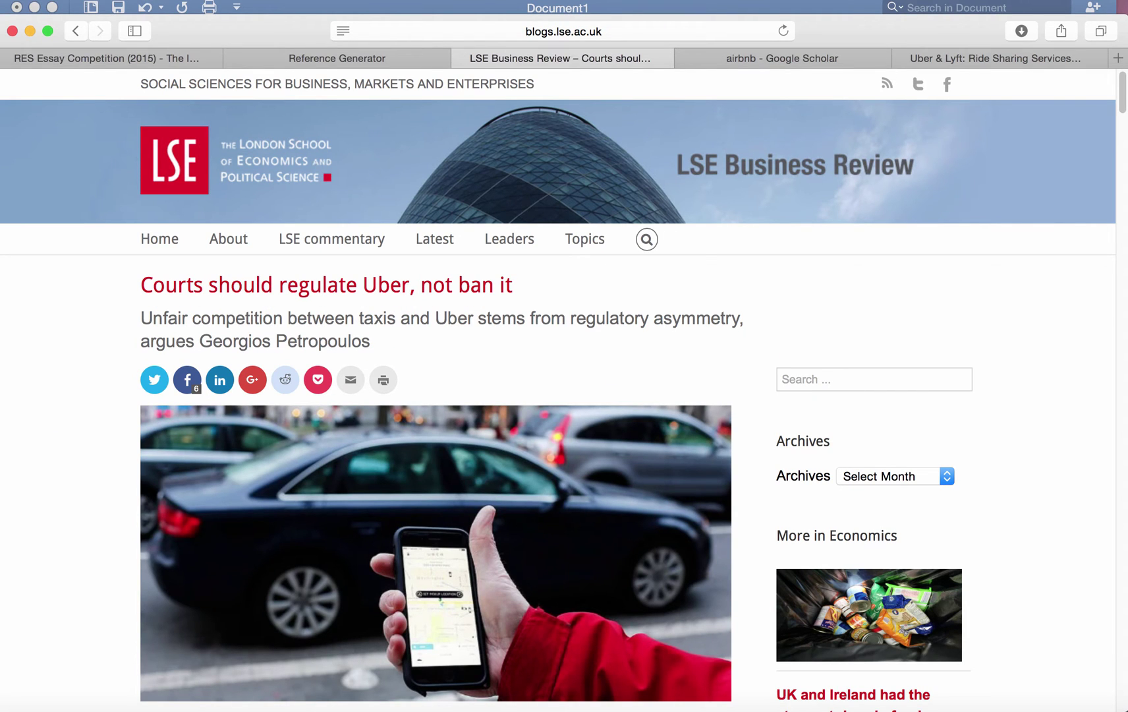
click(998, 58)
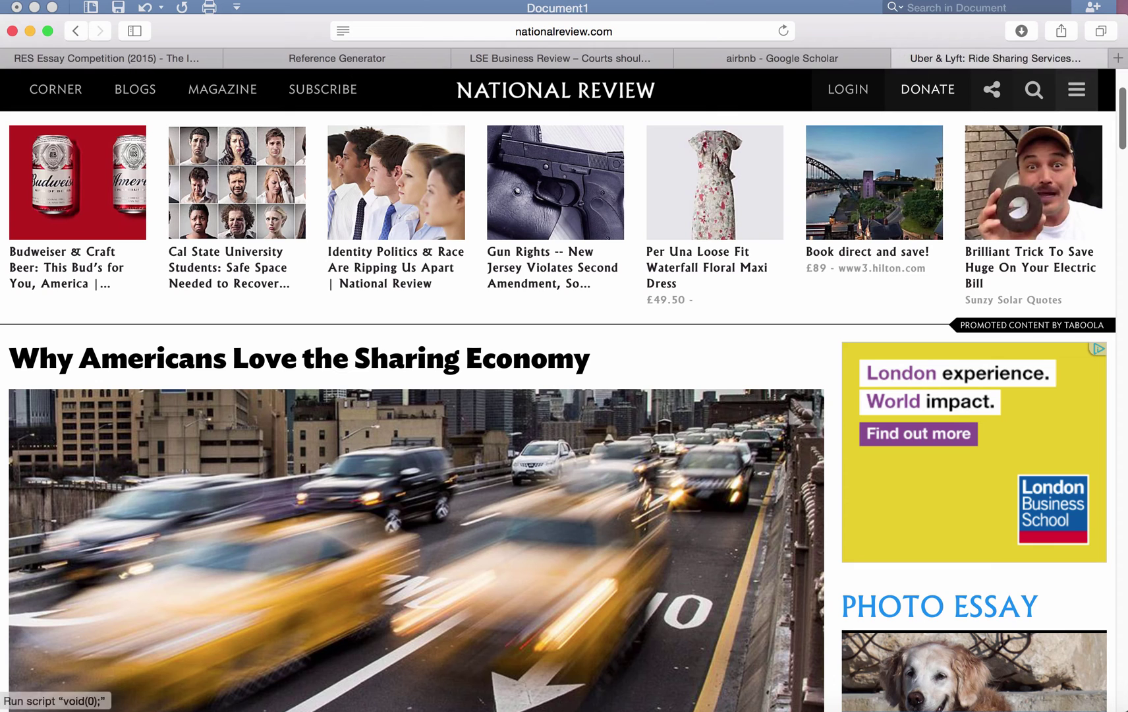
drag(1124, 102, 1122, 139)
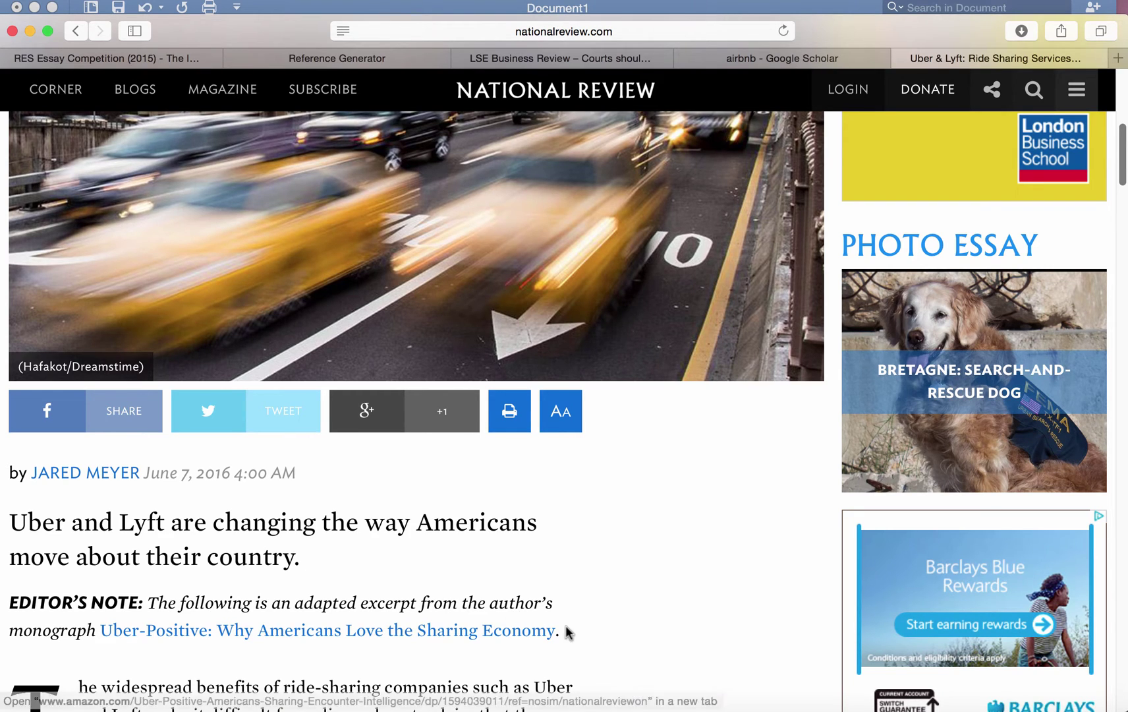
drag(573, 632, 102, 633)
click(104, 634)
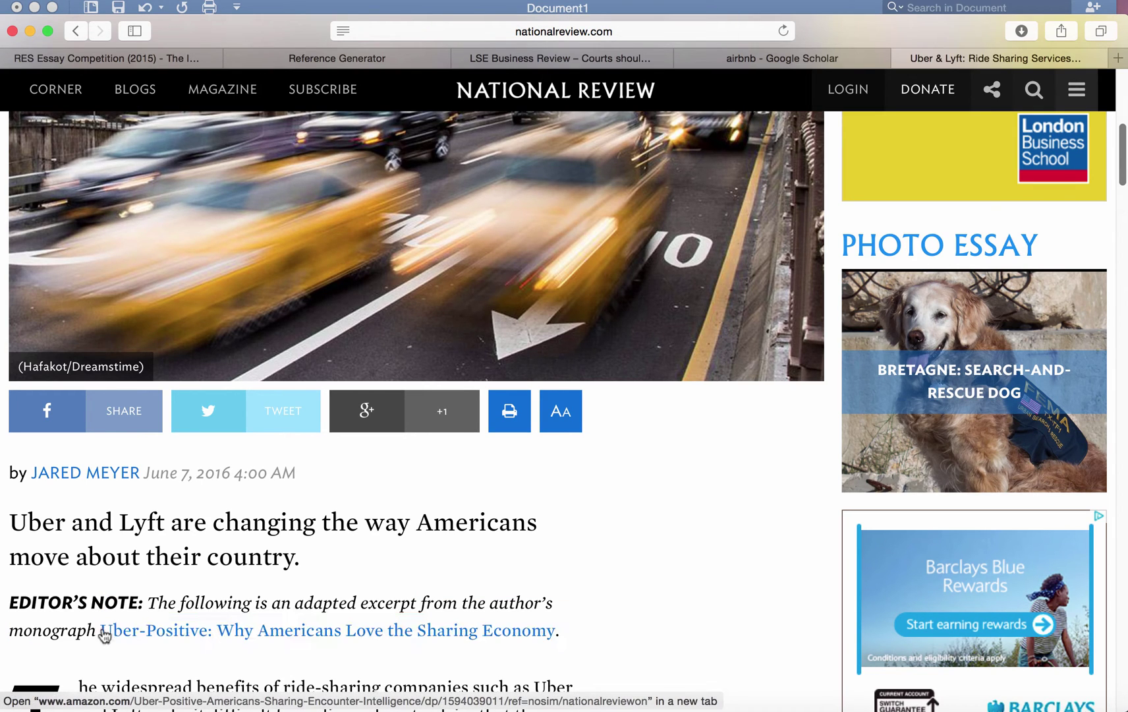
Examine the source types in the Reference Generator and check the National Review article's author and publication date
click(374, 59)
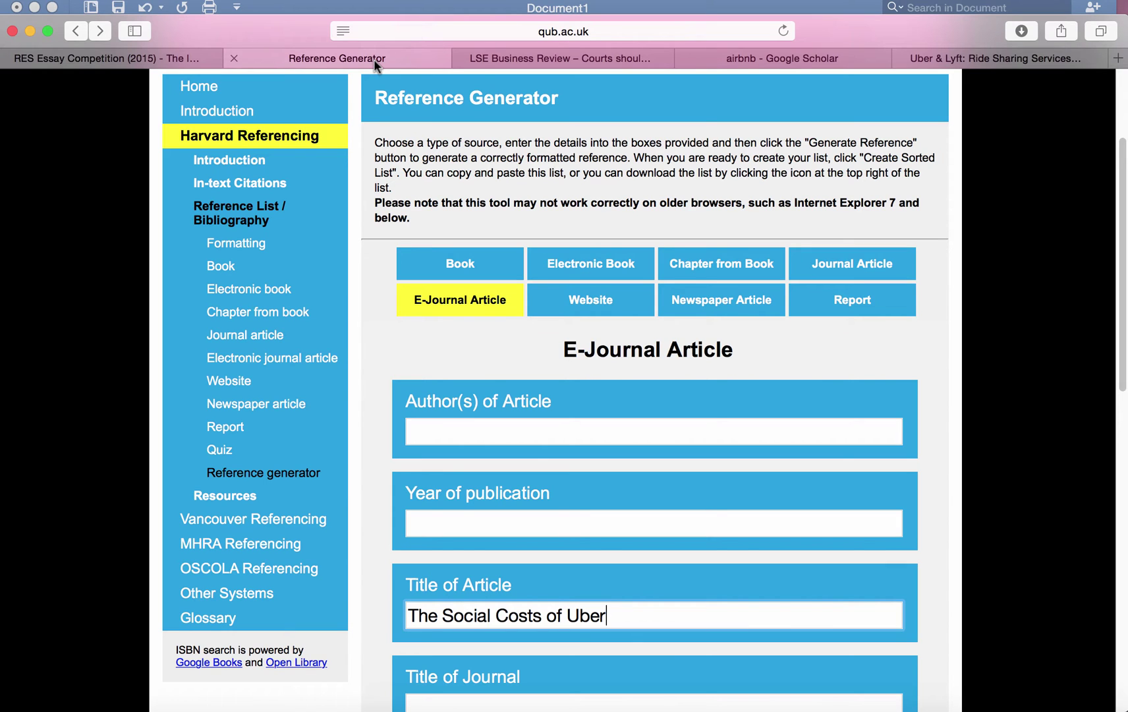
scroll(1117, 126, up, 3)
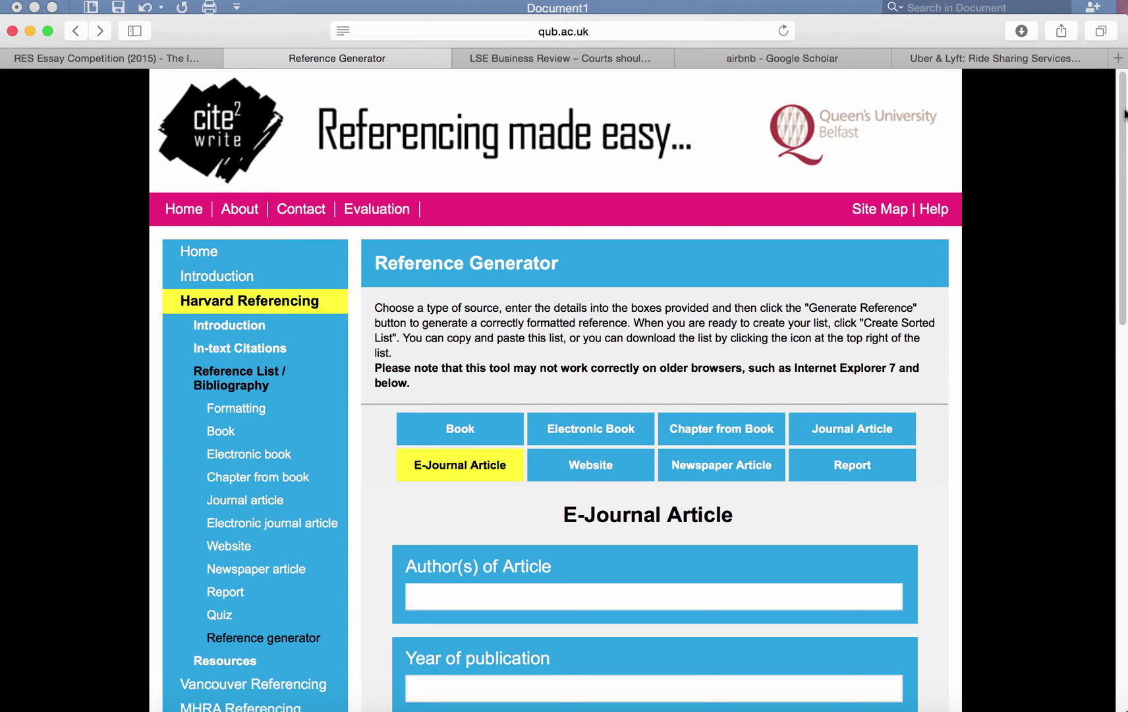
scroll(1122, 138, down, 3)
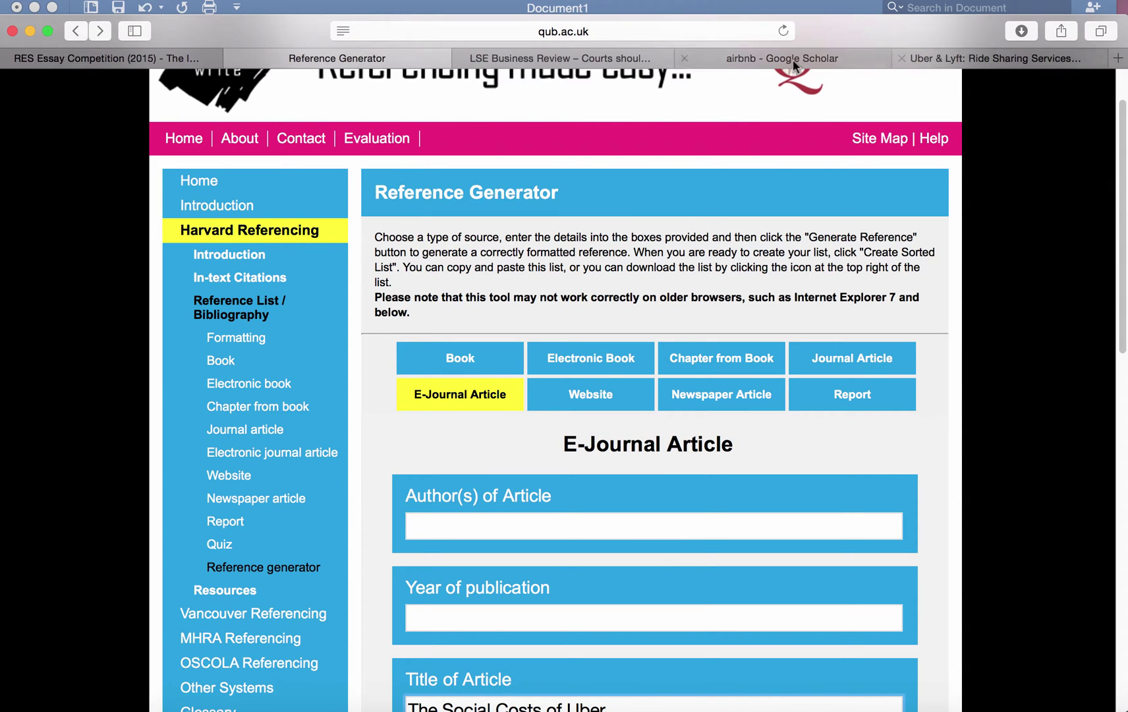
click(948, 63)
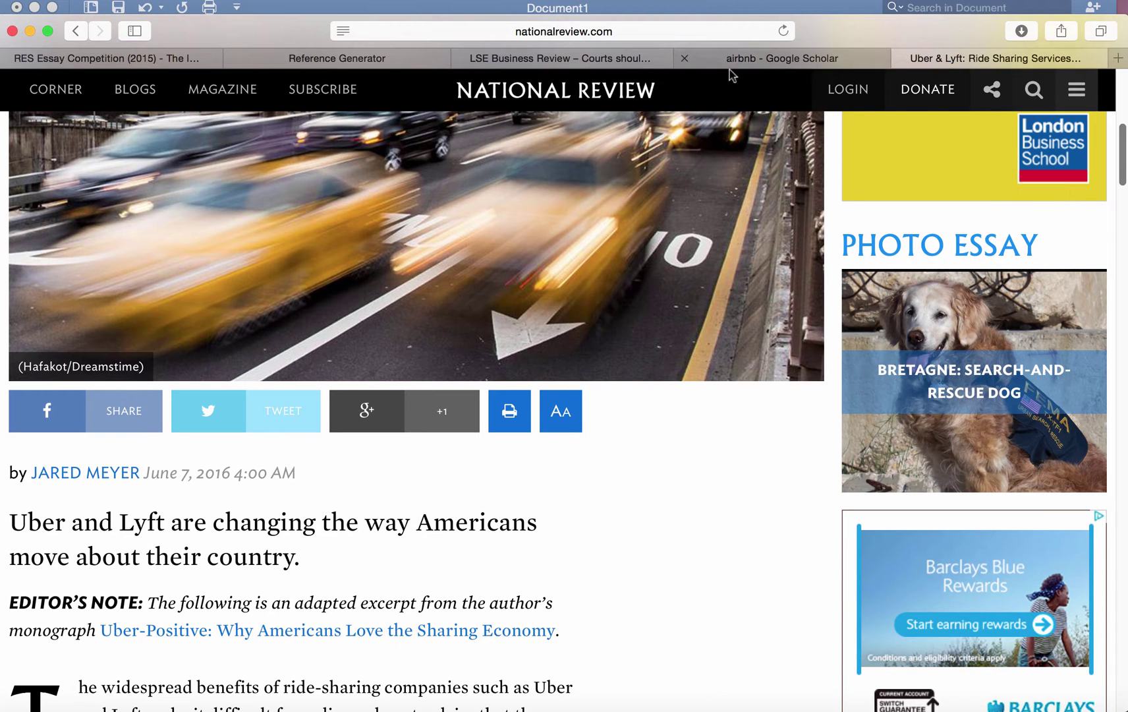
click(369, 58)
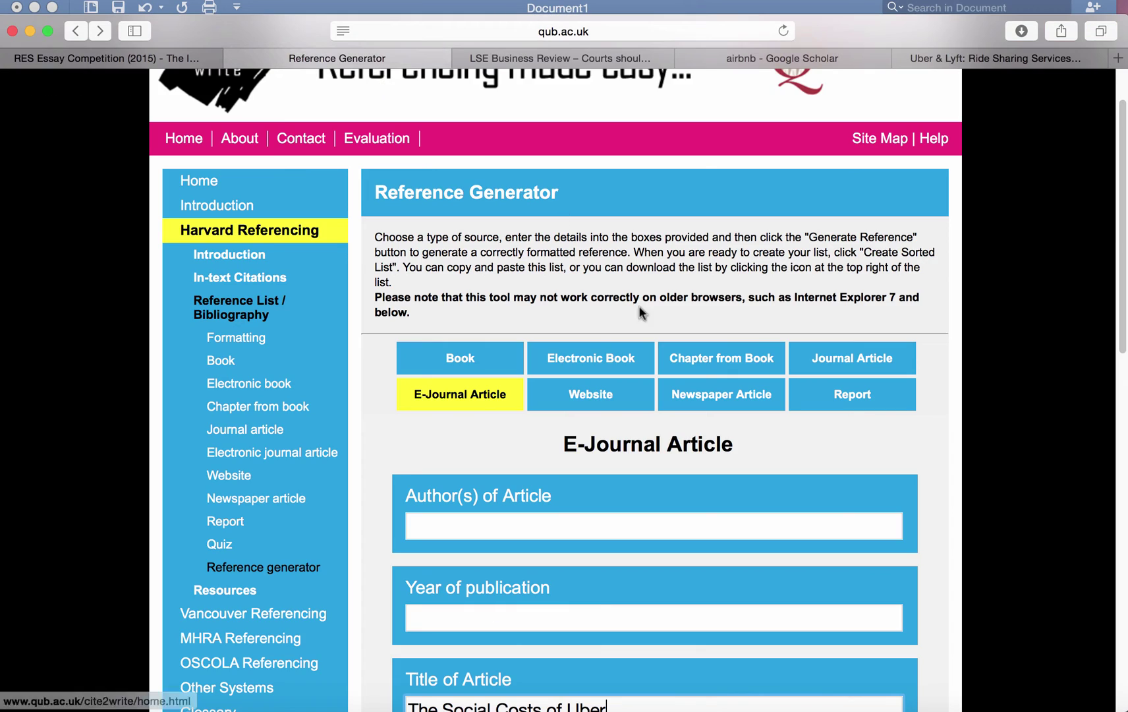
Enter the article author's full name and 2016 as the year of publication in the E-Journal Article form
click(574, 525)
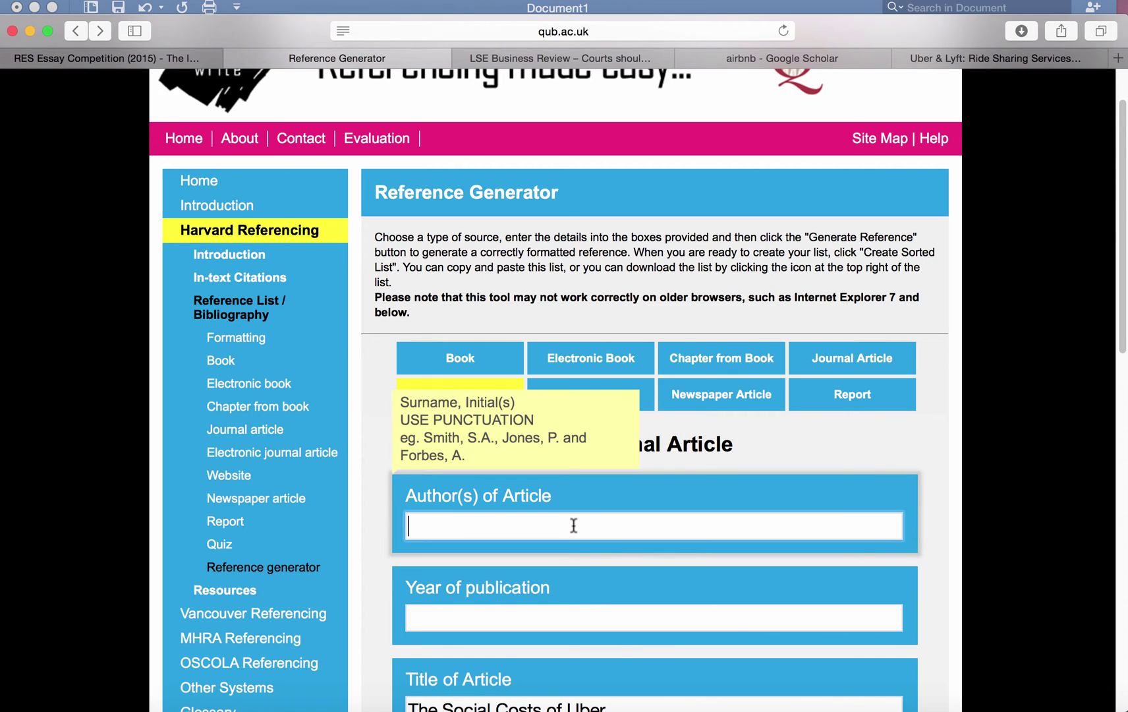
text(Jared Ma)
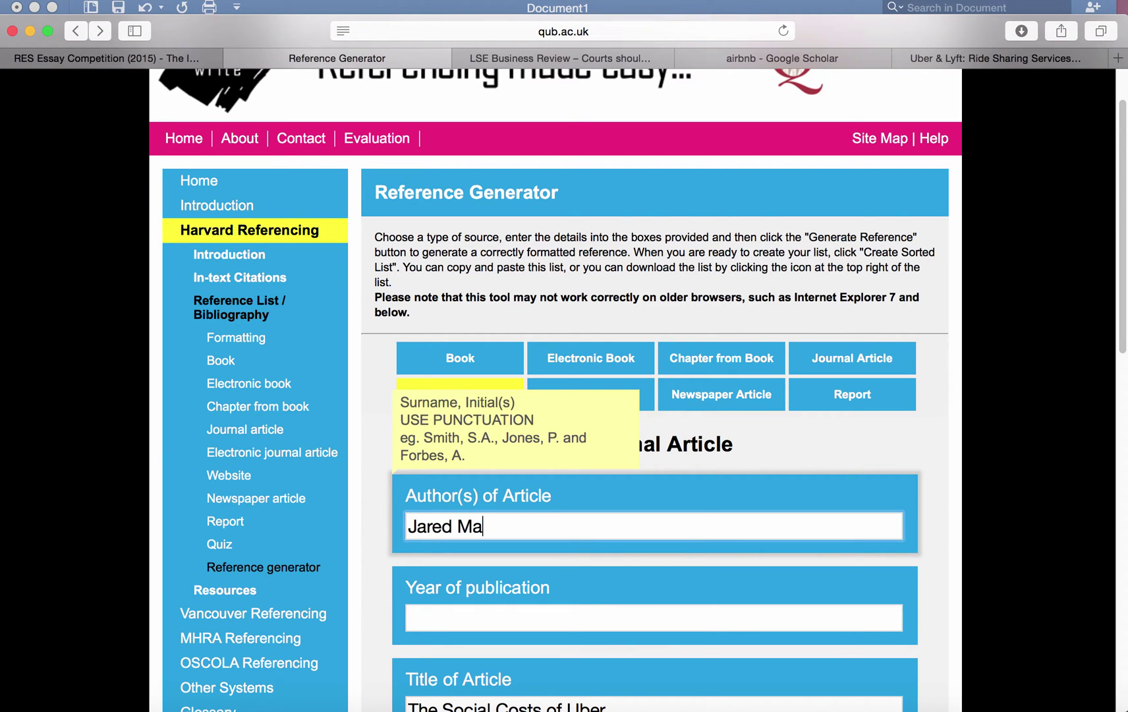
key(BackSpace)
text(eyer)
click(541, 617)
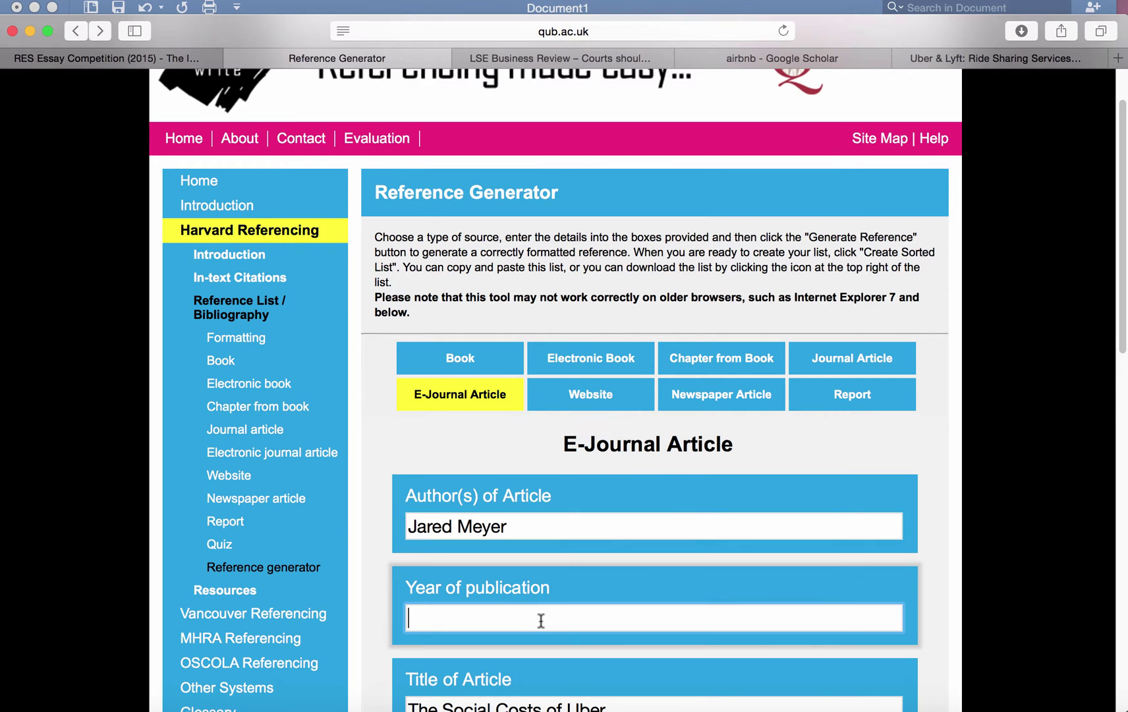
text(2016)
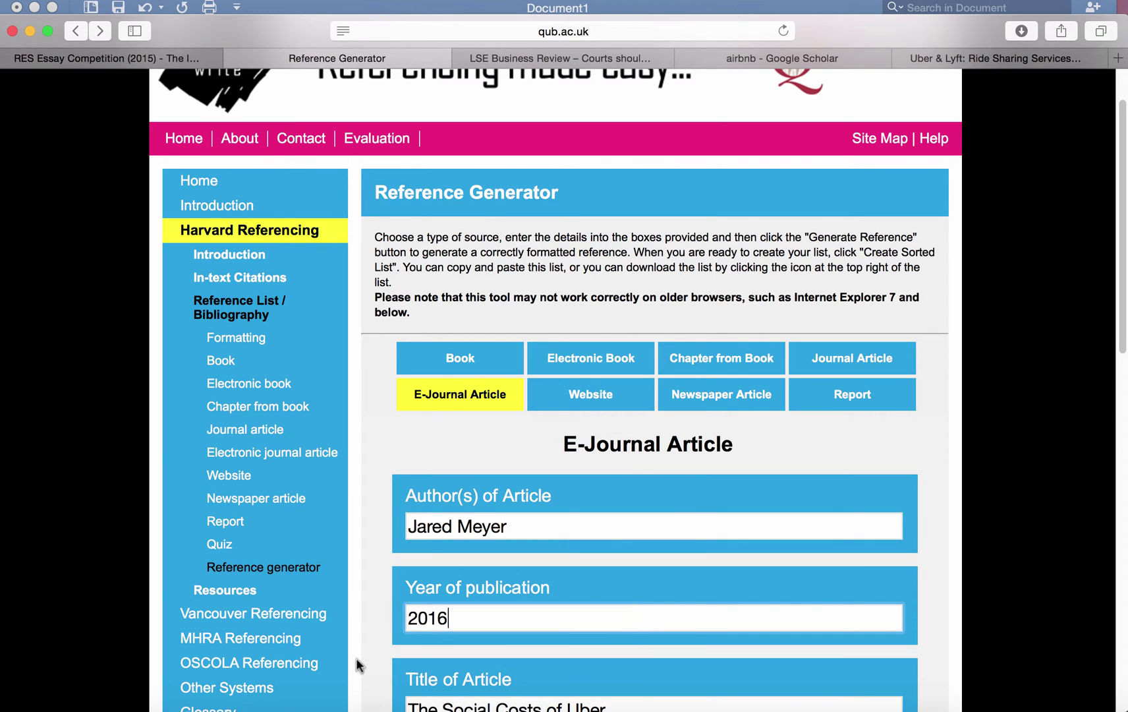
Replace the existing article title with the text copied from the National Review article
scroll(358, 666, down, 5)
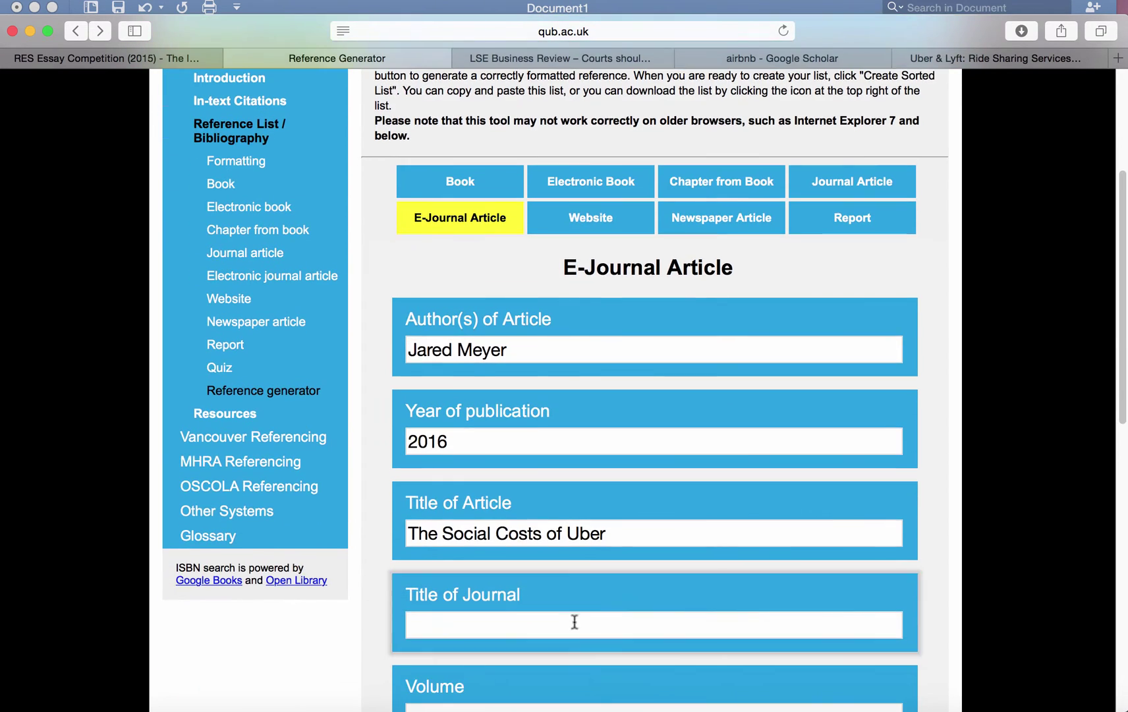
drag(637, 546, 296, 535)
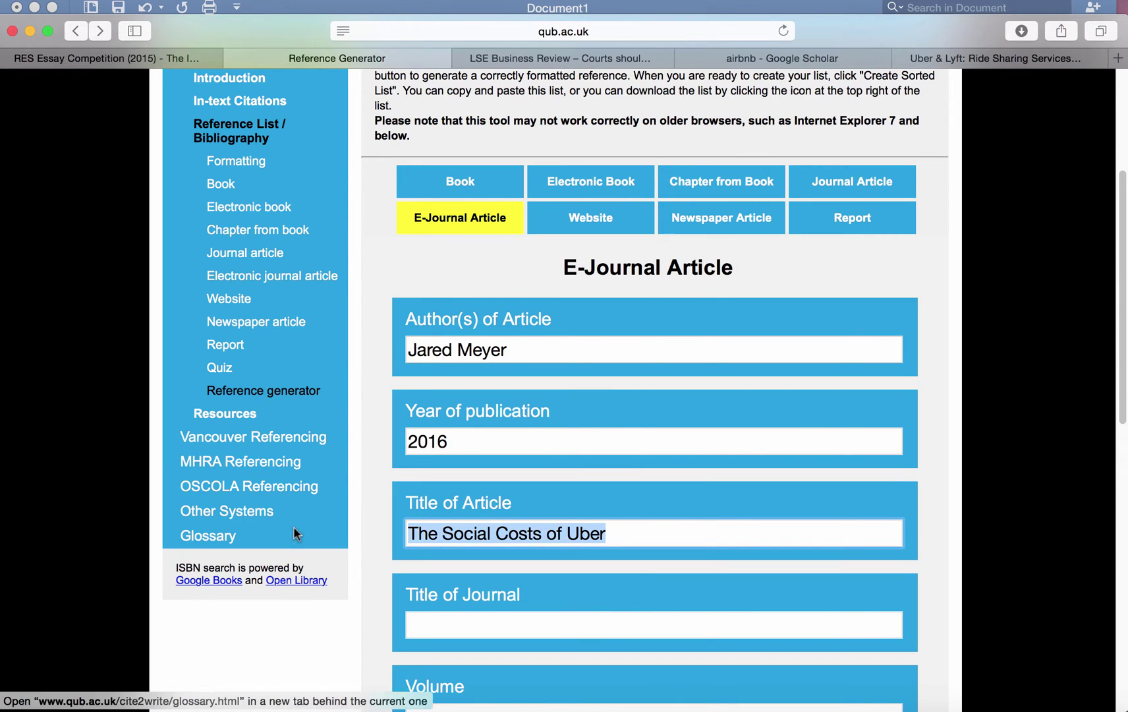
key(super+v)
Remove the trailing "Read more at" text and web address, leaving "Uber-Positive: Why Americans Love the Sharing Economy" as the article title
click(437, 535)
key(shift+super+Right)
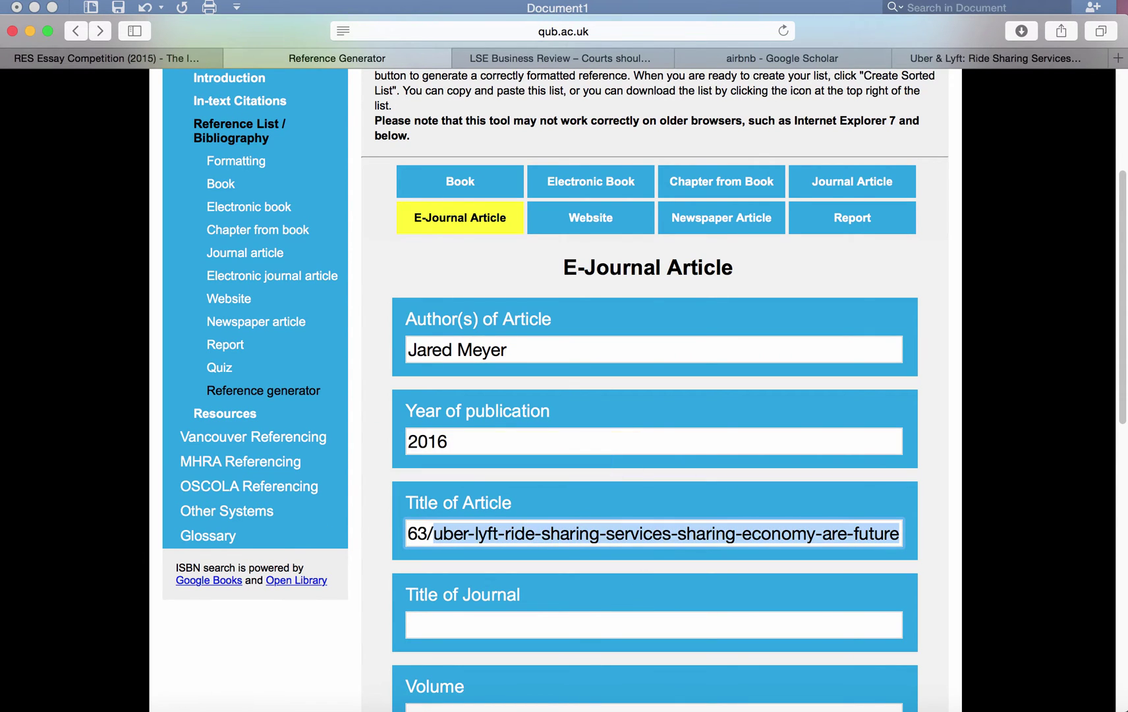
key(BackSpace)
key(BackSpace)
key(BackSpace)
key(BackSpace)
key(BackSpace)
key(BackSpace)
key(BackSpace)
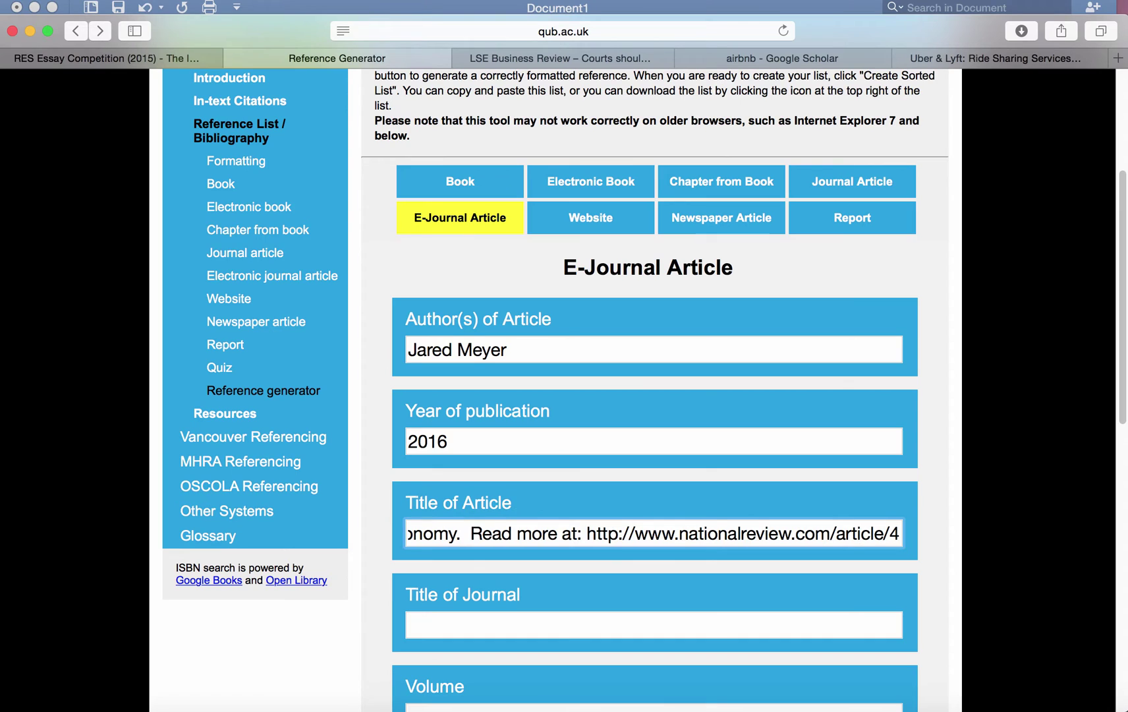
click(512, 533)
key(shift+super+Right)
key(BackSpace)
key(BackSpace)
key(BackSpace)
key(BackSpace)
key(BackSpace)
key(BackSpace)
key(BackSpace)
key(BackSpace)
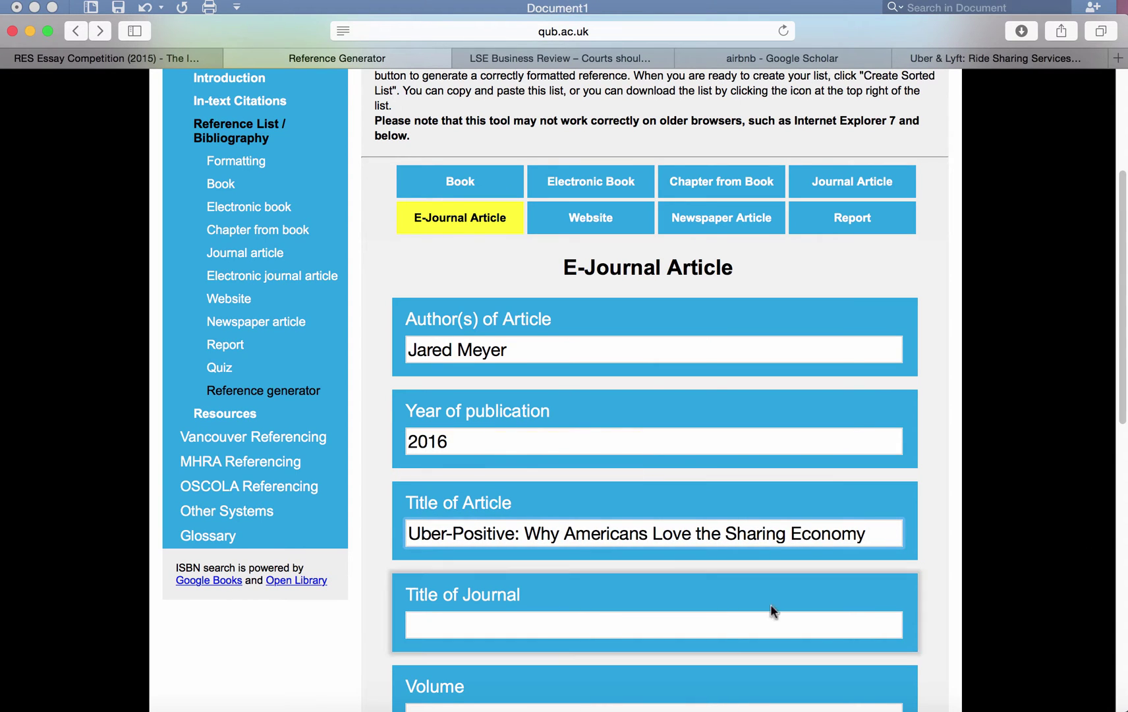
Enter "National Review" as the title of the journal
click(722, 629)
text(National Review)
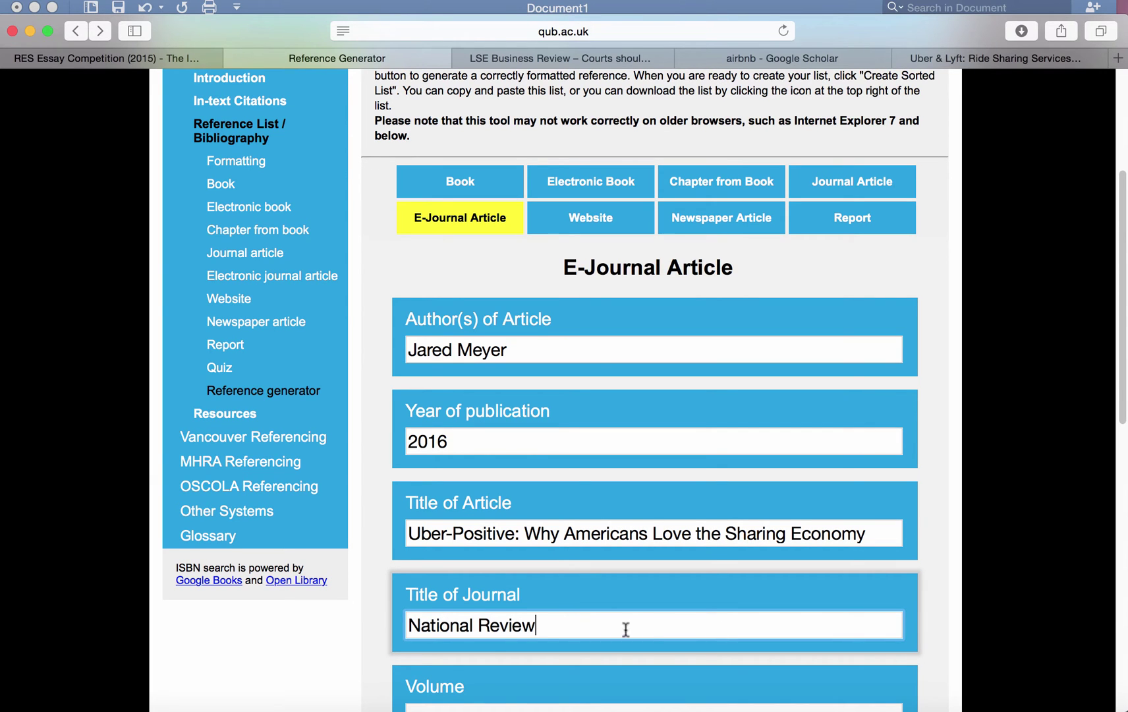
click(396, 659)
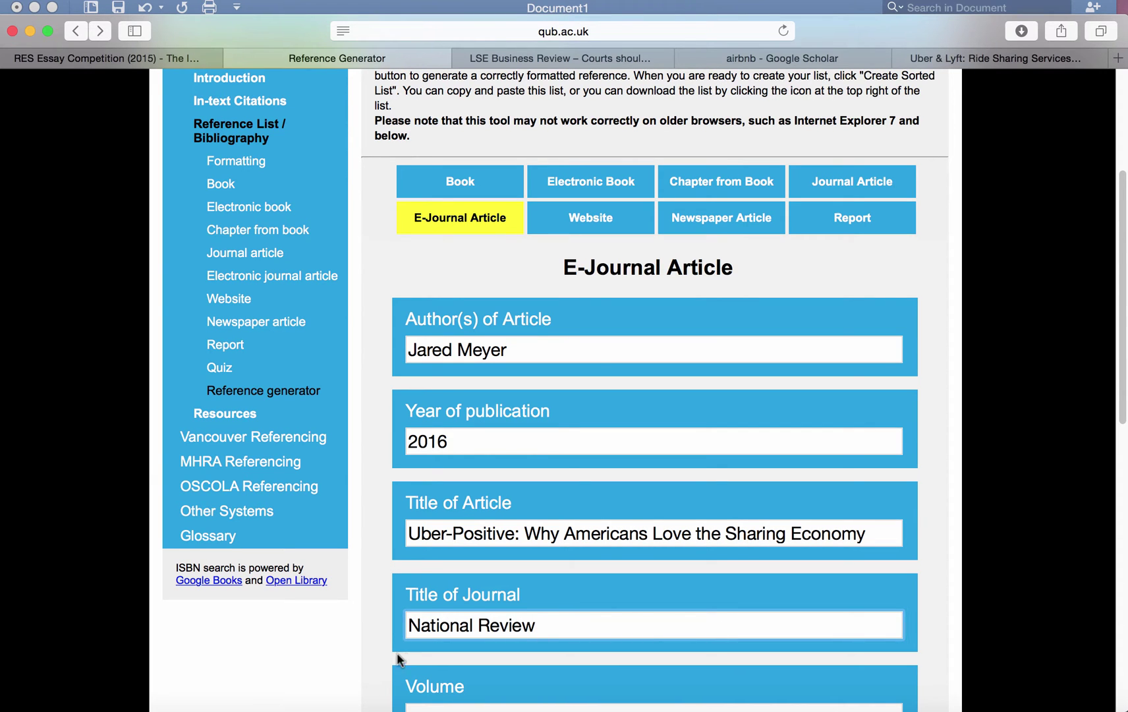
Paste the copied text as the Available At address and strip everything before the nationalreview.com article URL
scroll(383, 662, down, 5)
scroll(652, 395, down, 6)
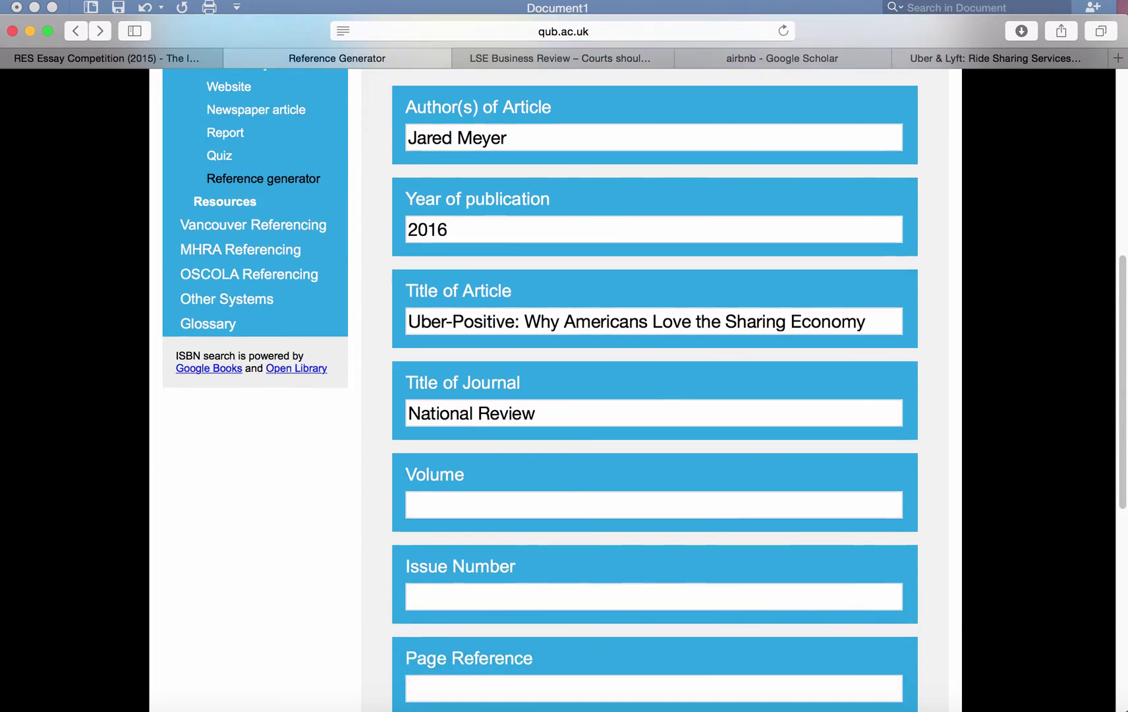
scroll(652, 395, down, 2)
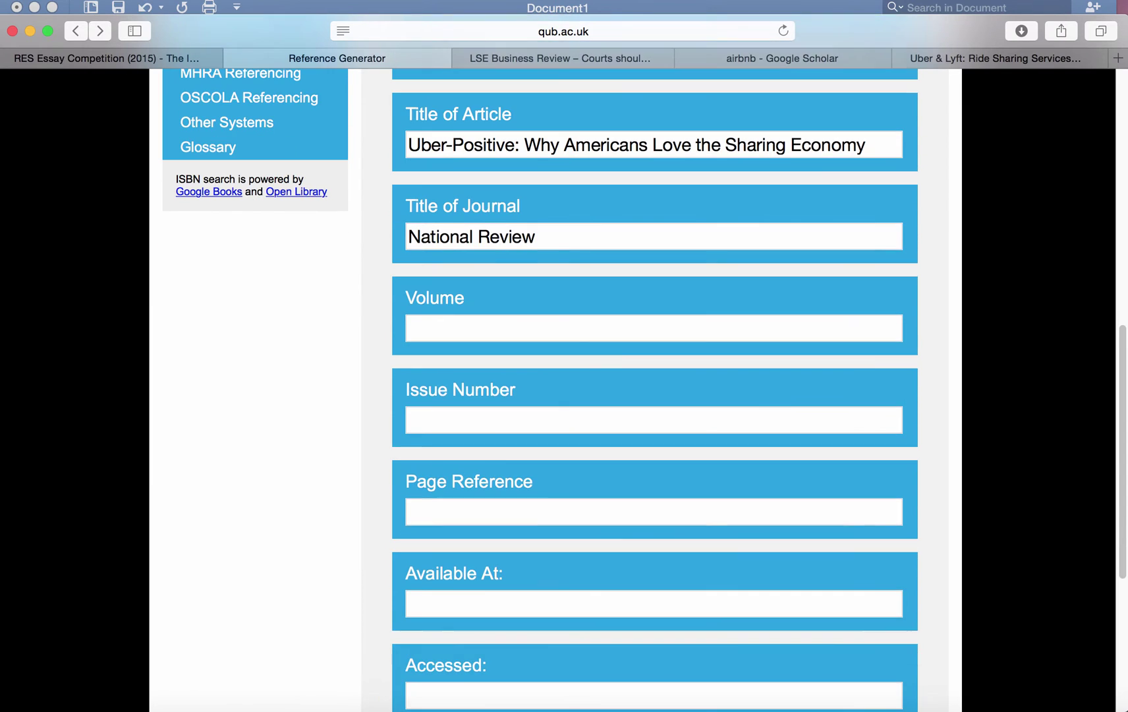
click(482, 605)
key(super+v)
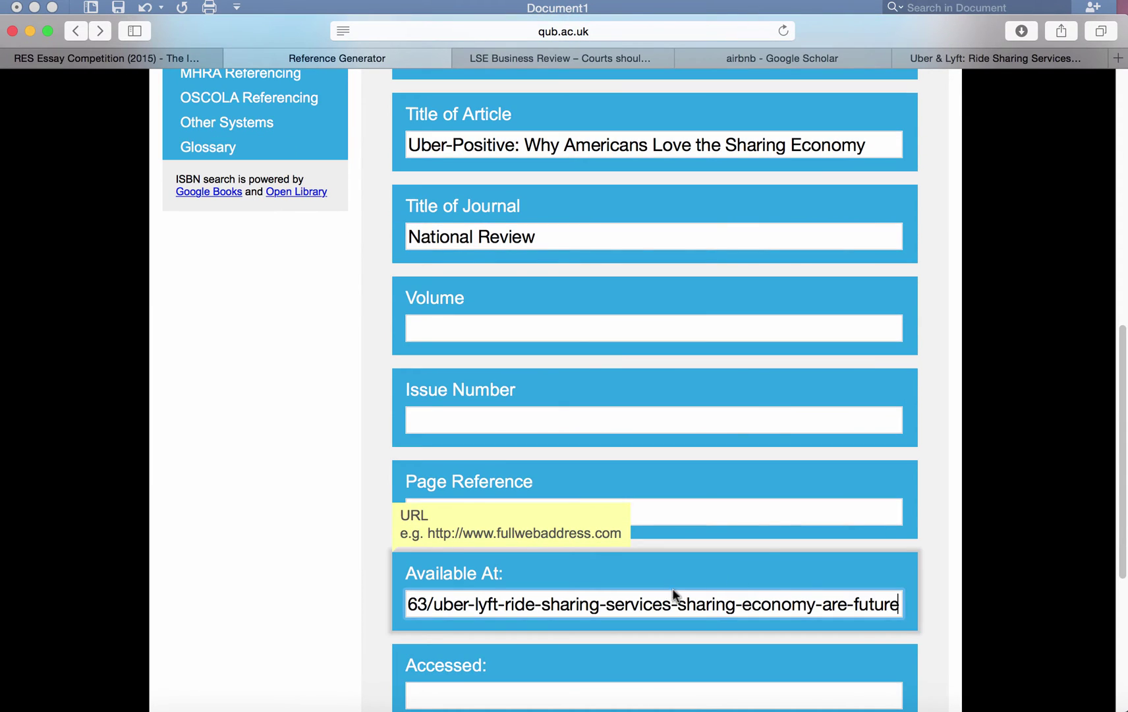
drag(427, 601, 579, 599)
click(636, 601)
drag(727, 601, 370, 604)
key(BackSpace)
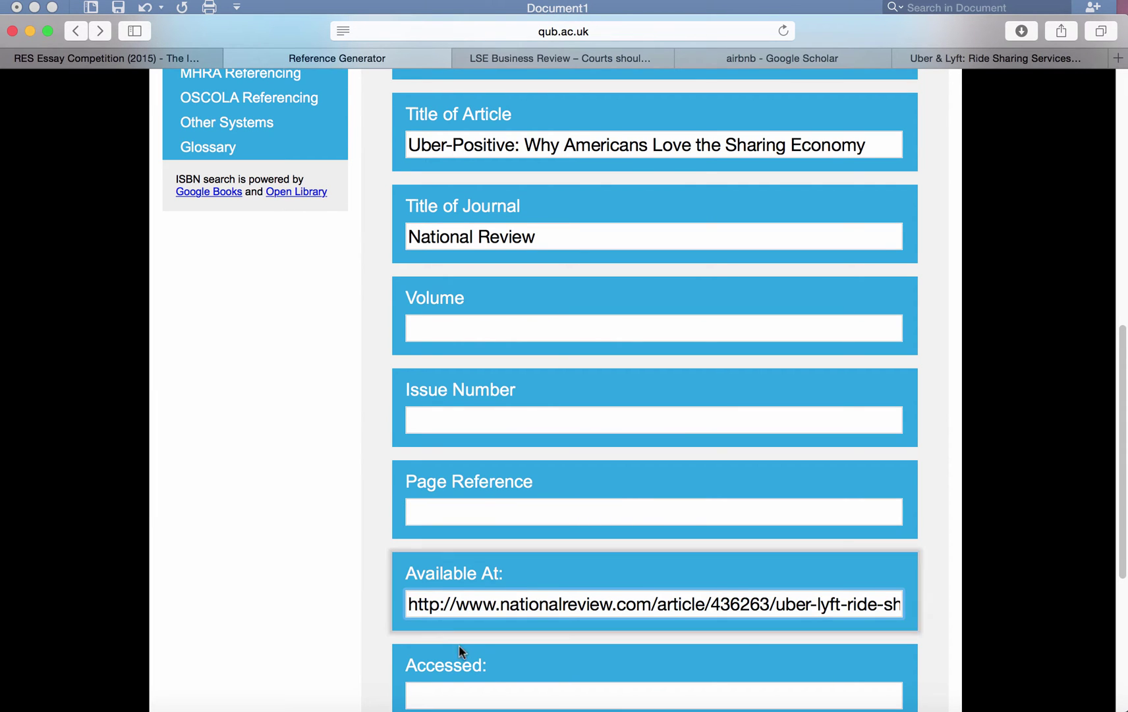
Enter 8th June 2016 as the date the article was accessed
scroll(373, 662, down, 3)
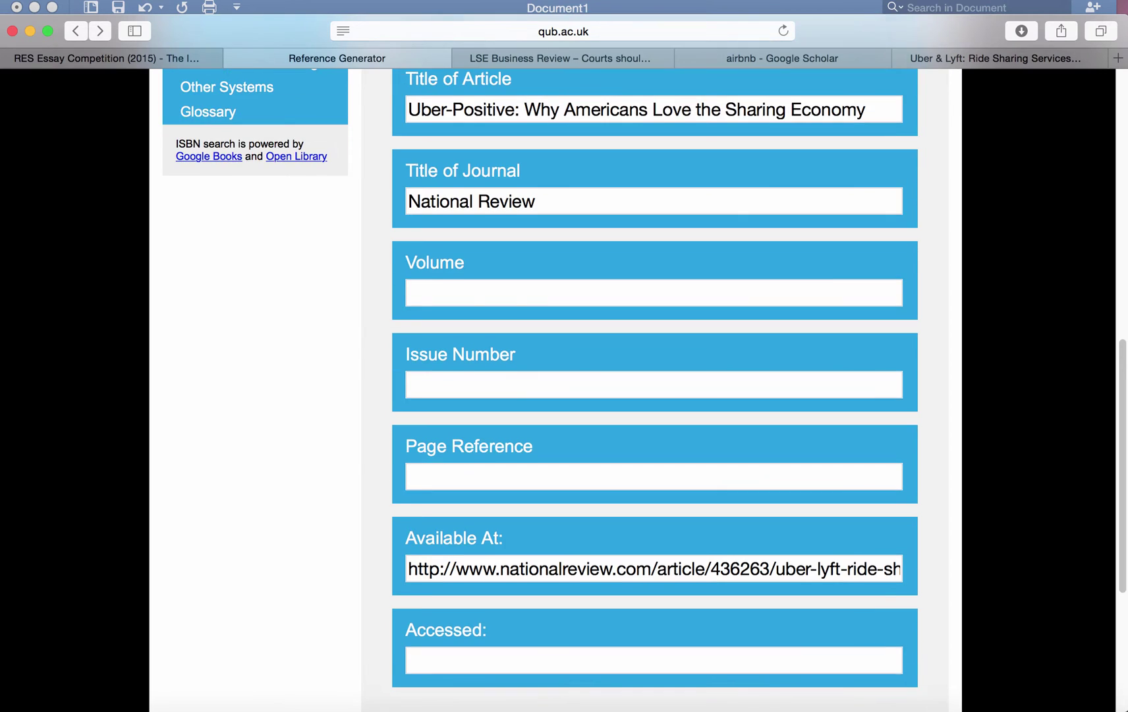
click(508, 595)
text(8)
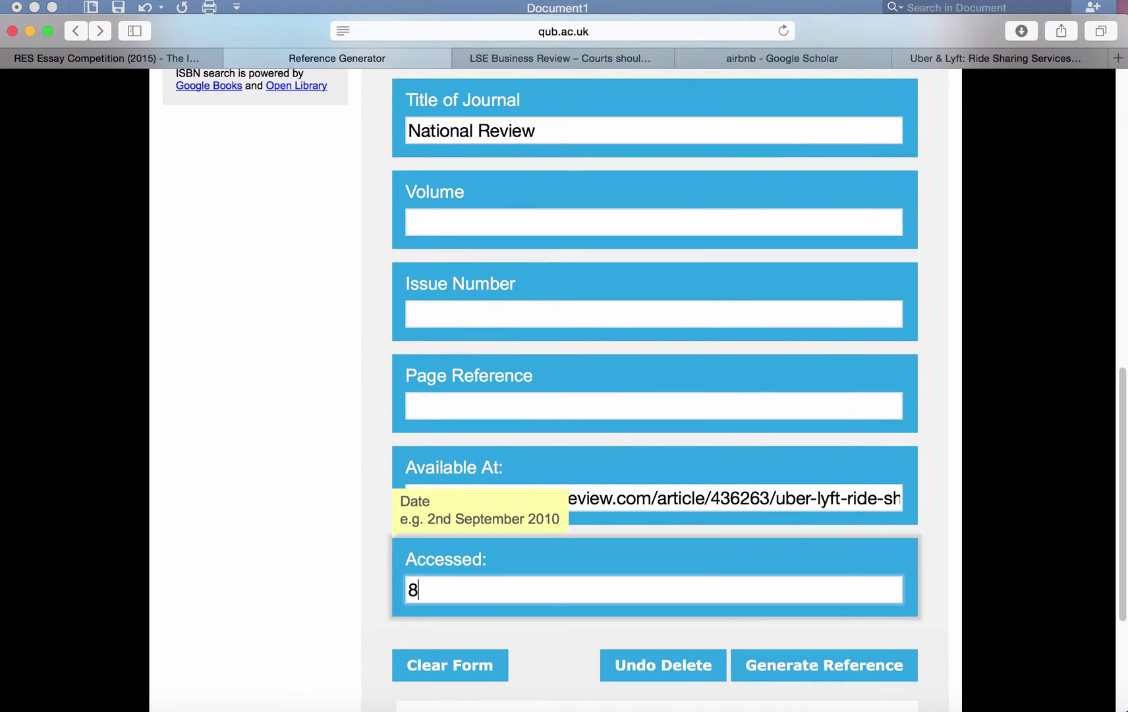
text(th June 2016)
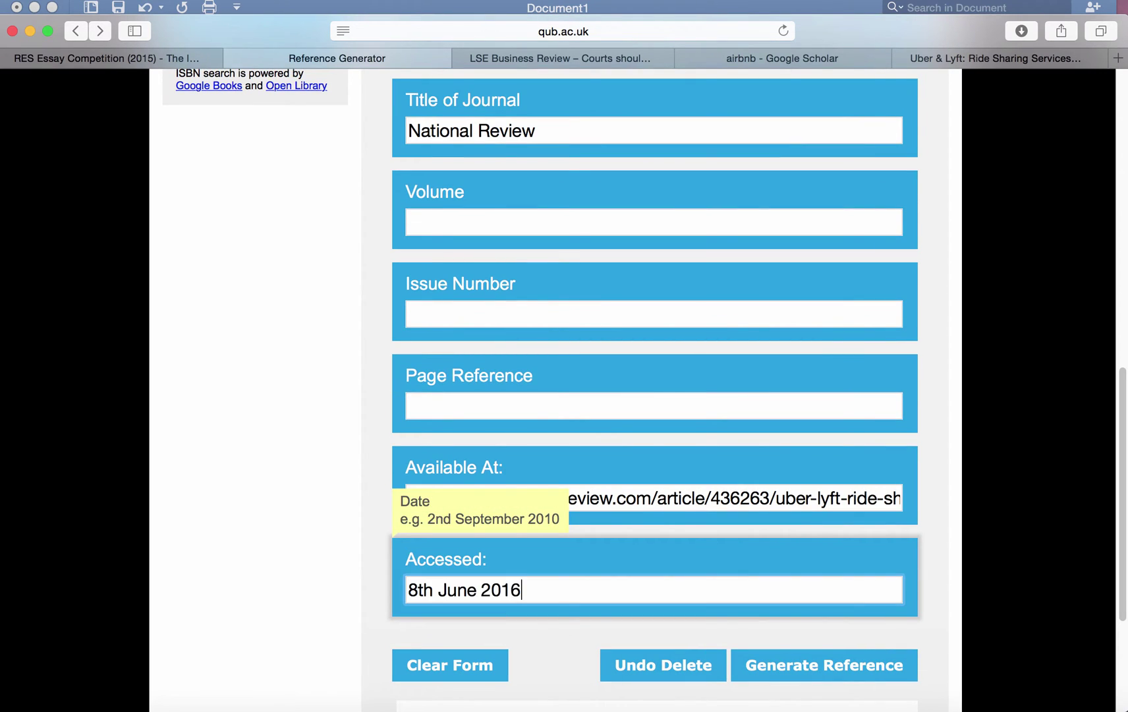
click(369, 599)
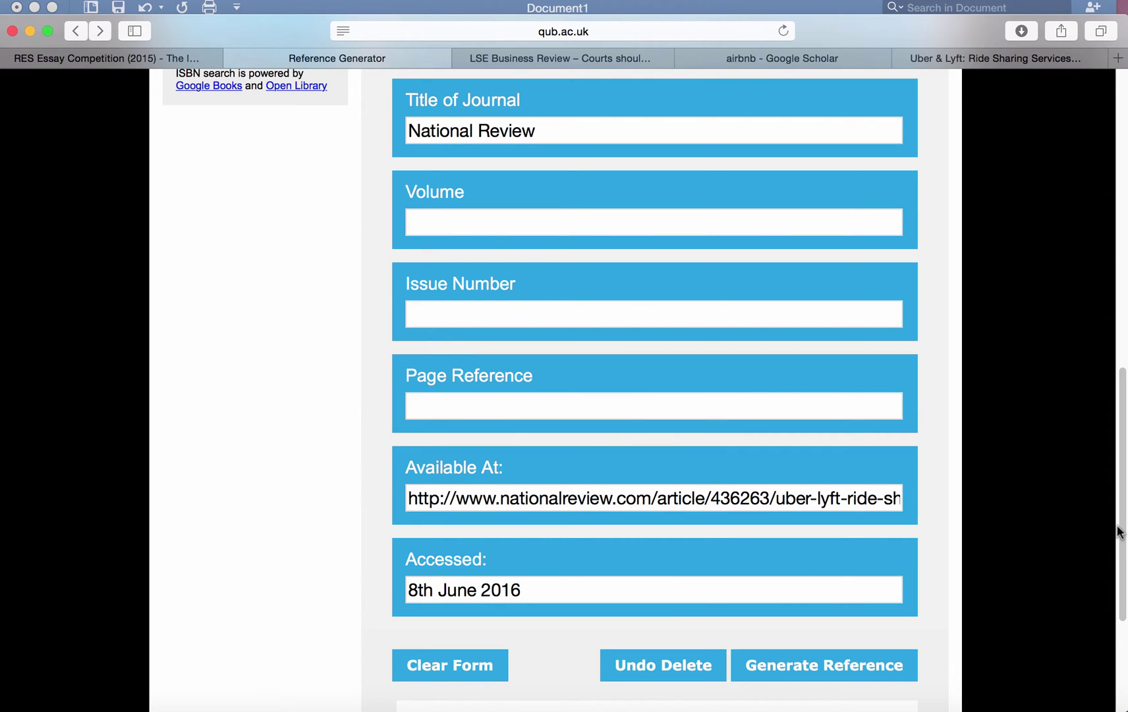
Generate the reference from the completed form and select the full text of the first reference in the list
scroll(1119, 537, down, 2)
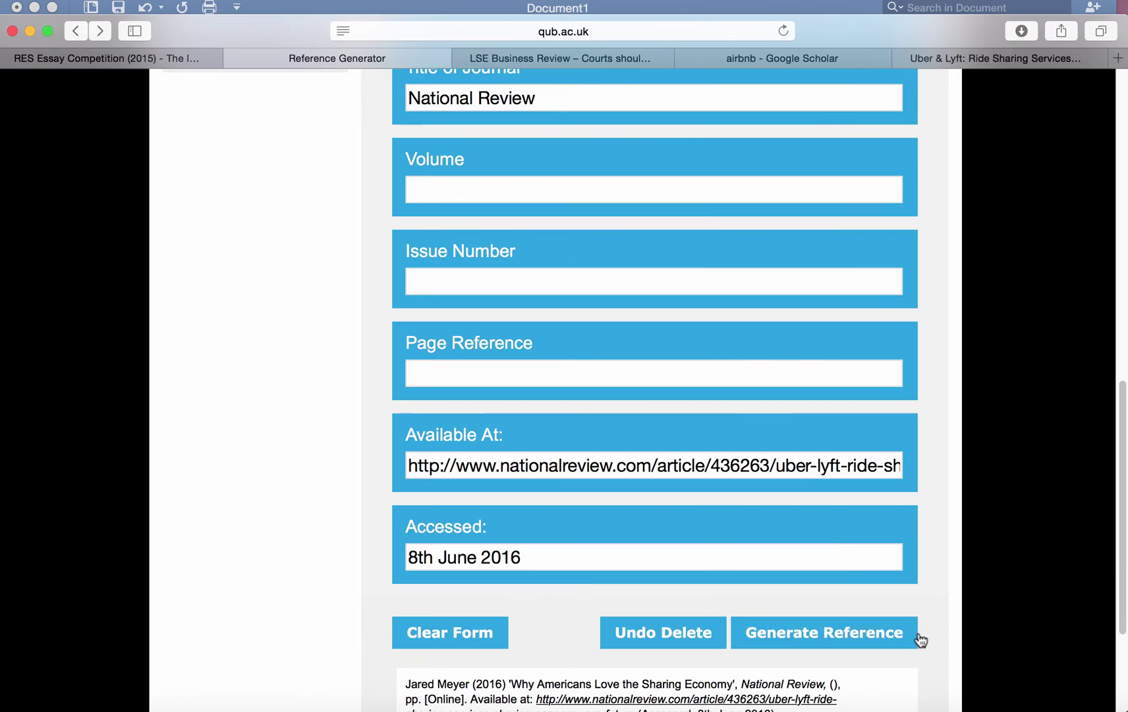
click(876, 636)
drag(1122, 562, 1120, 577)
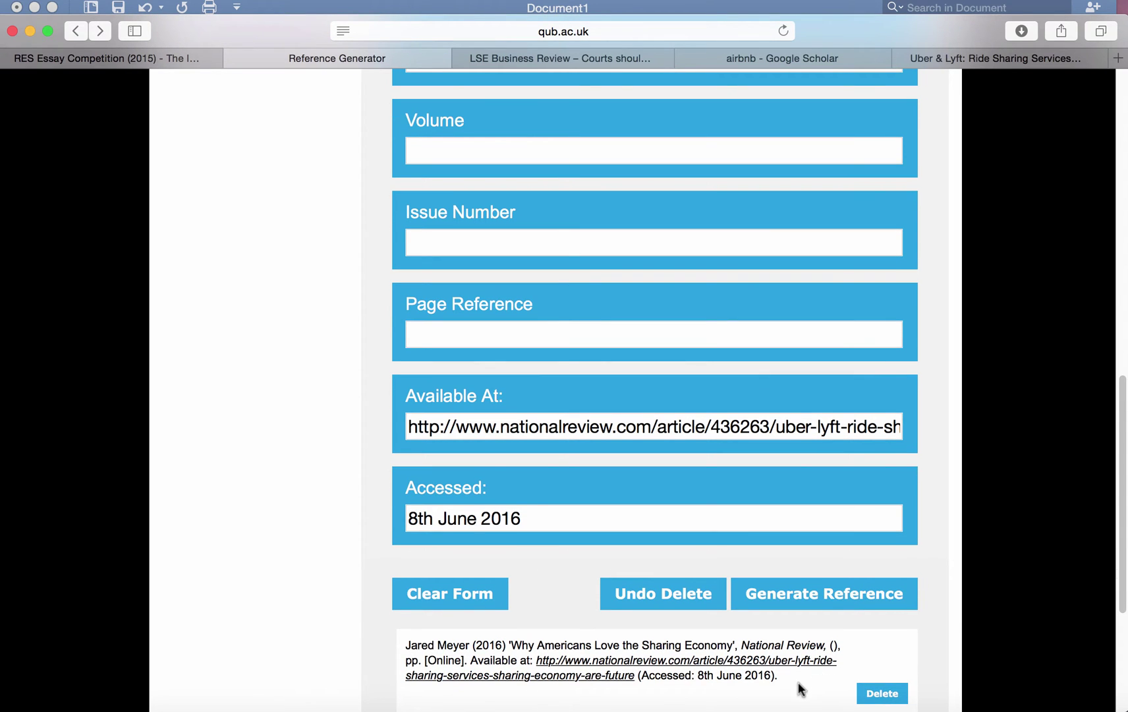
drag(1122, 600, 1120, 630)
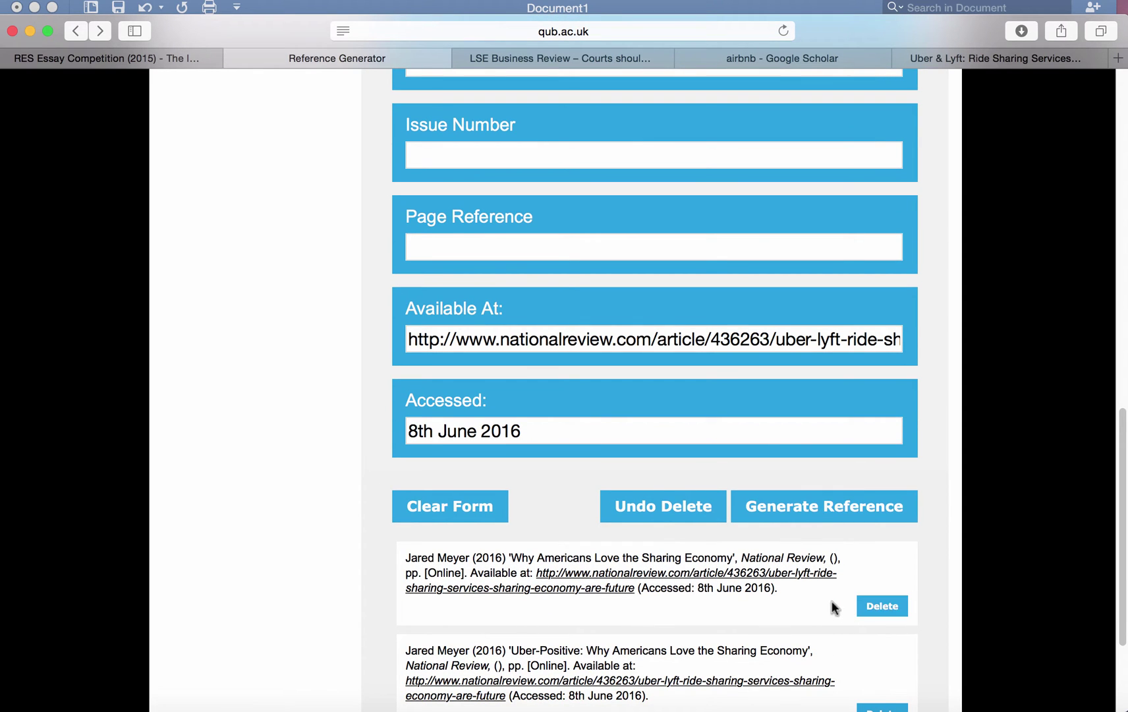
drag(805, 590, 399, 557)
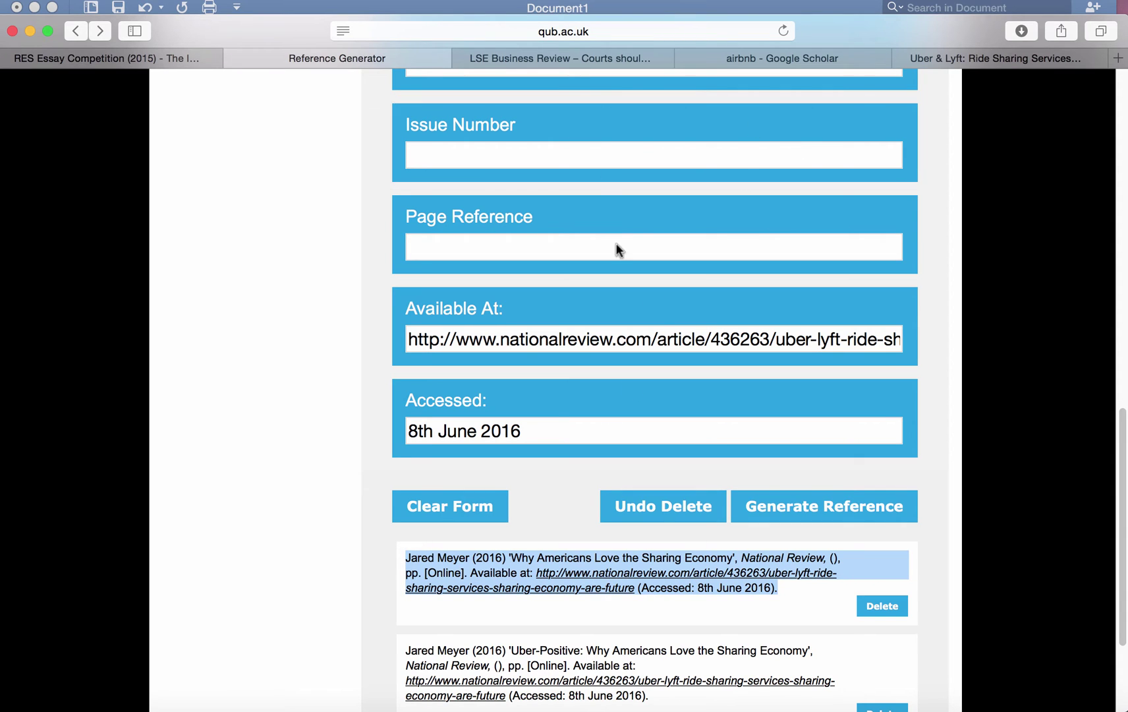
Switch to the Word essay document and paste the copied reference as unformatted text below the References heading
click(1011, 709)
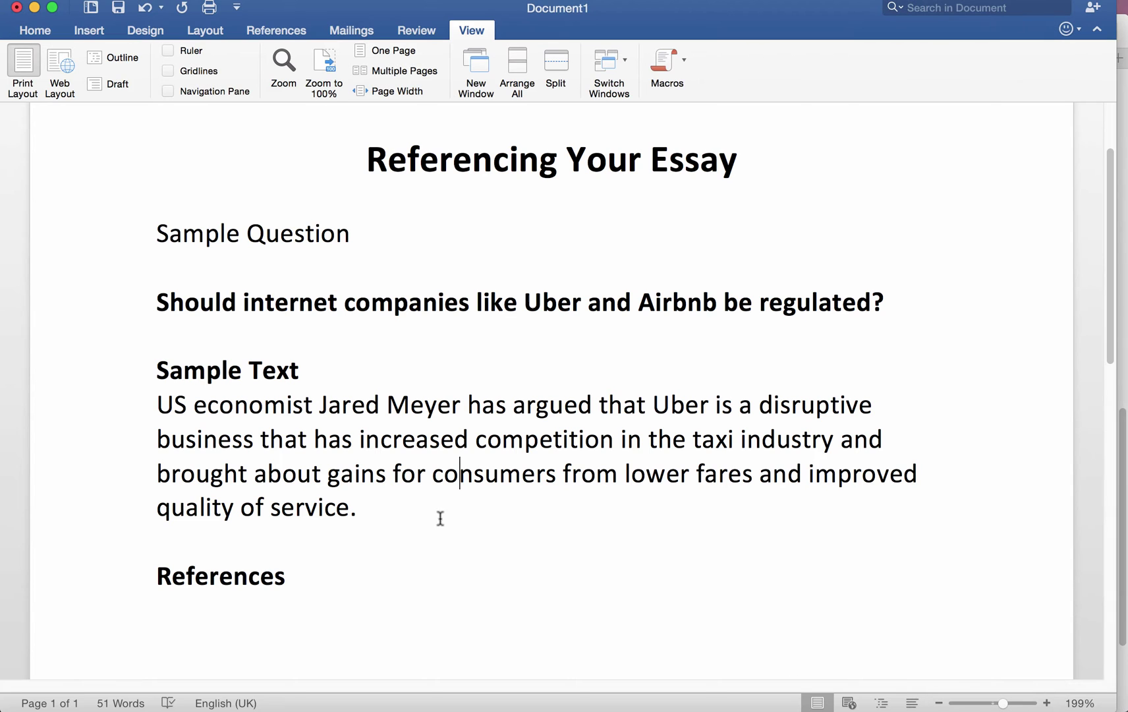
click(307, 606)
click(122, 12)
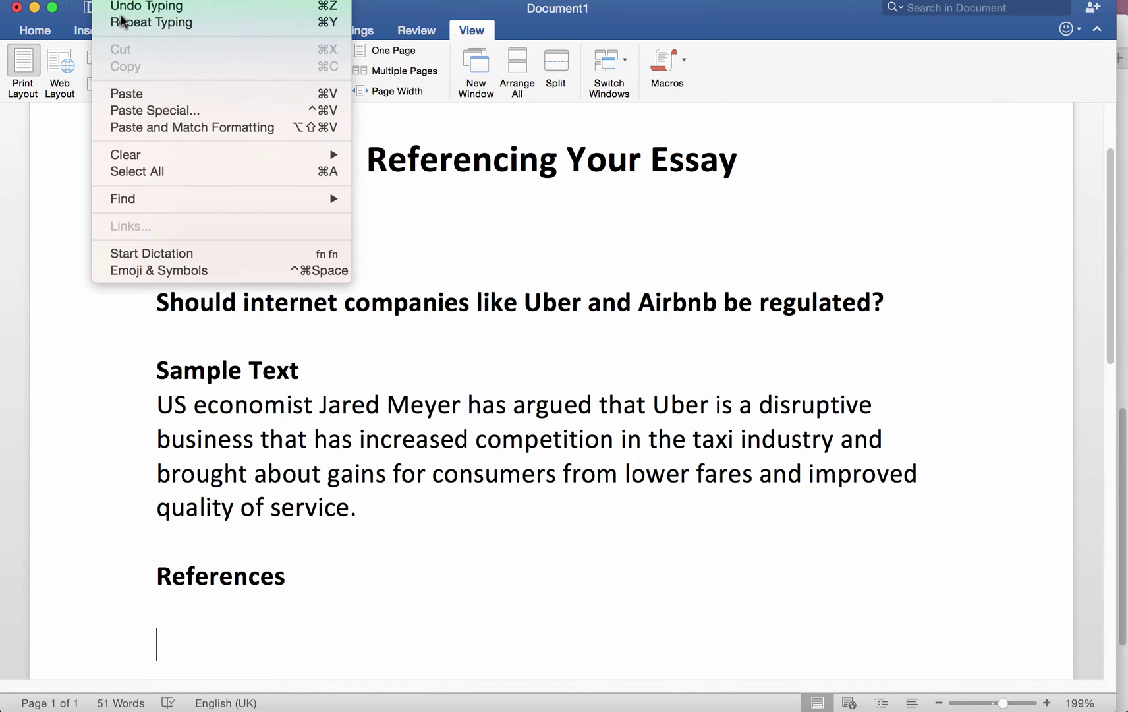
click(165, 112)
key(Down)
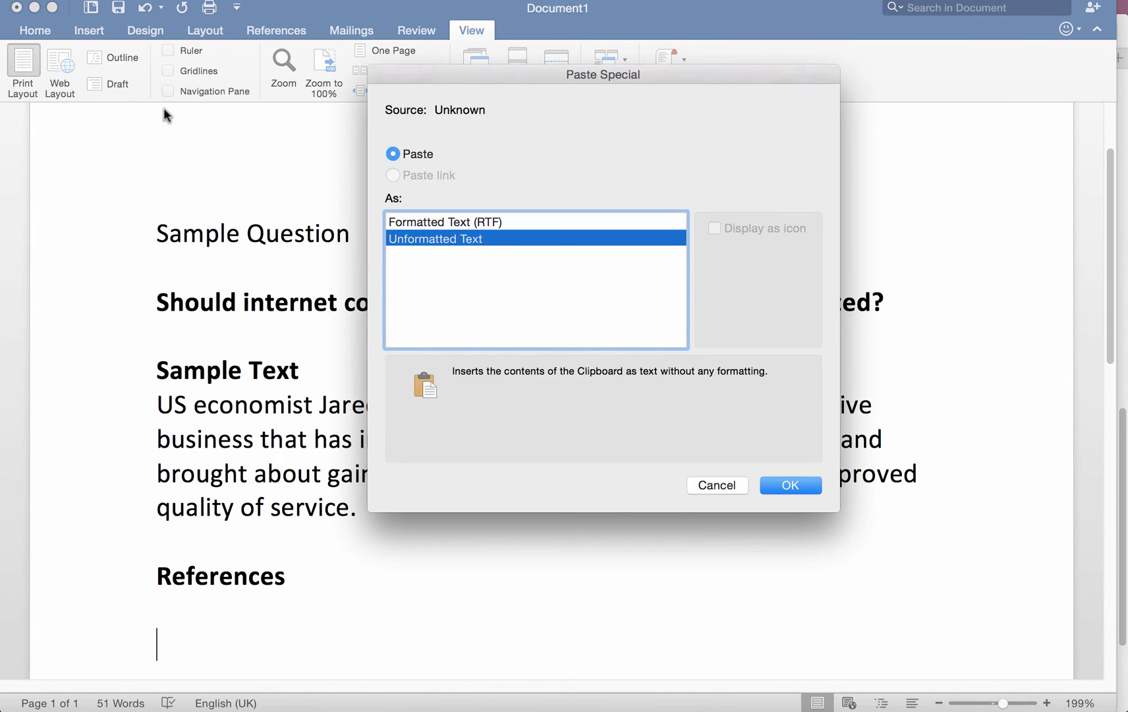
key(Return)
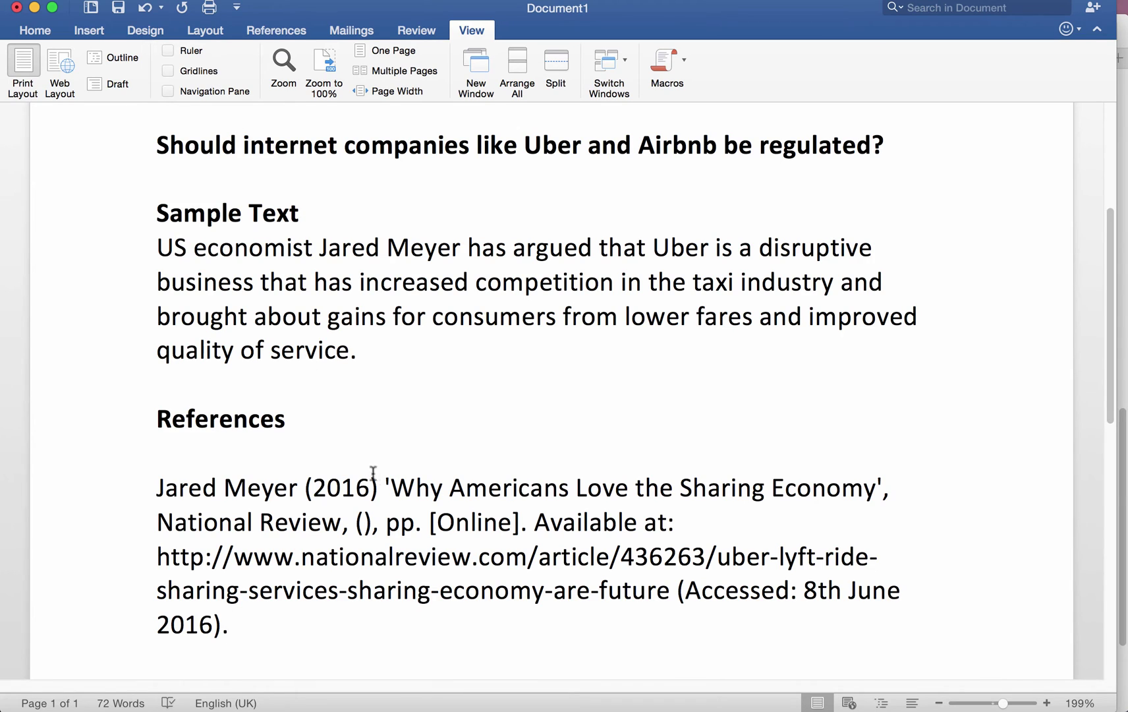
Replace the opening mention of the US economist in the sample text with the author and year copied from the reference
drag(384, 491, 170, 477)
key(super+c)
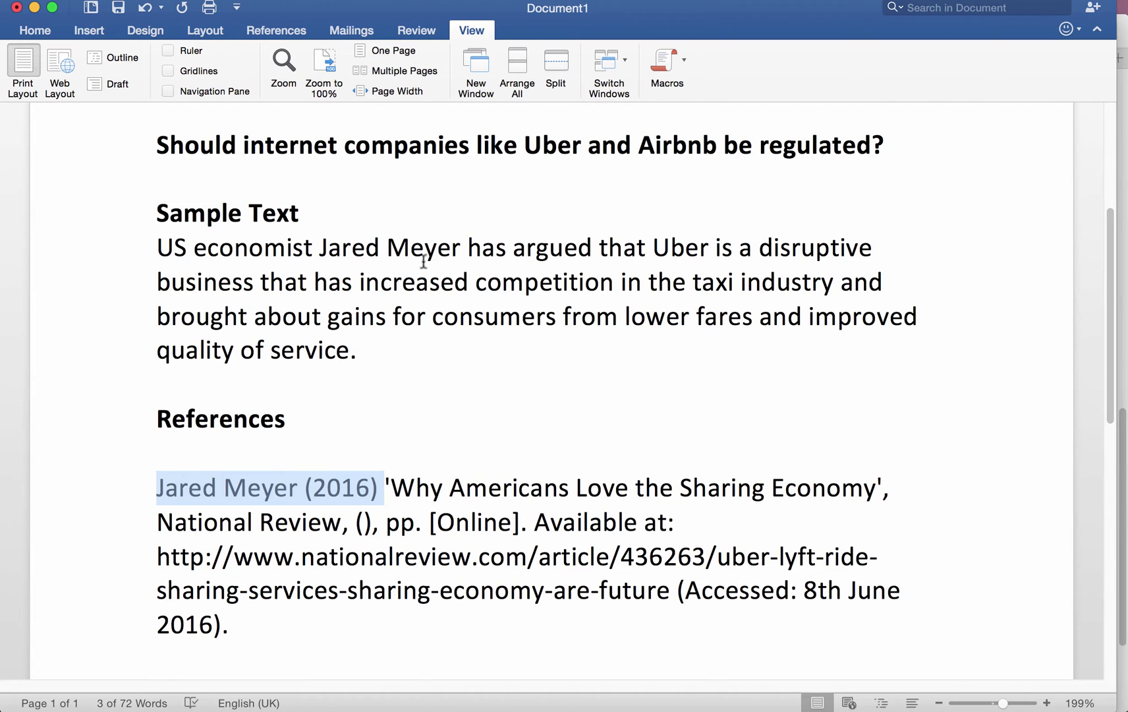
drag(464, 245, 178, 248)
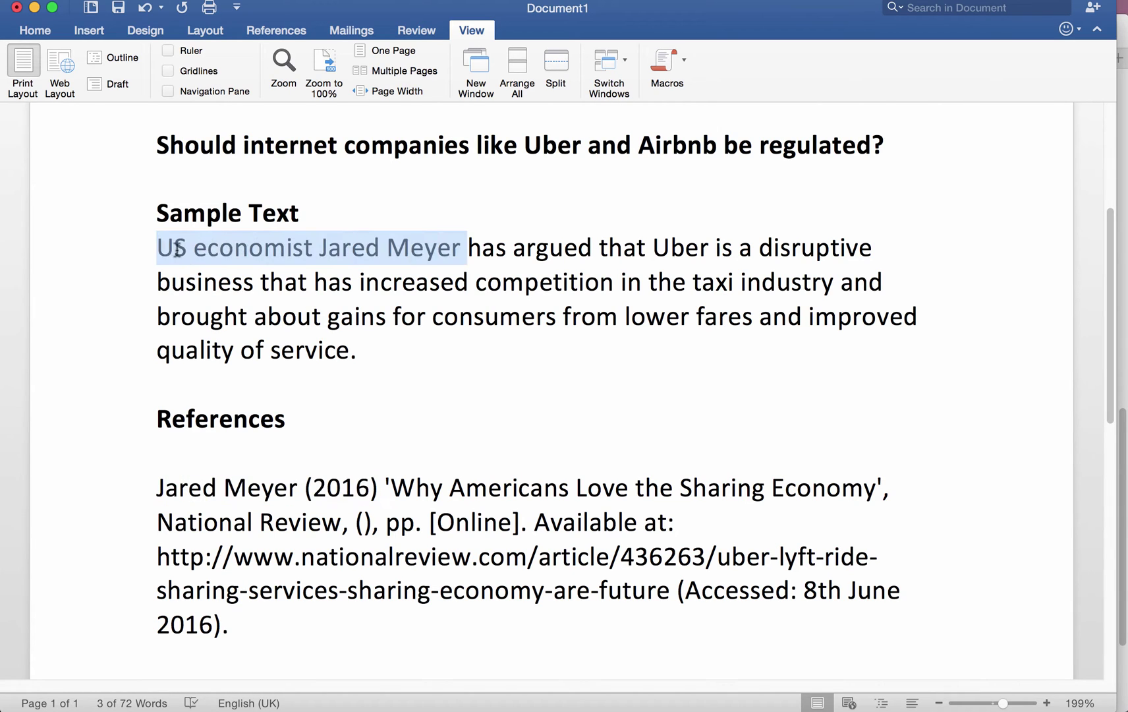
key(super+v)
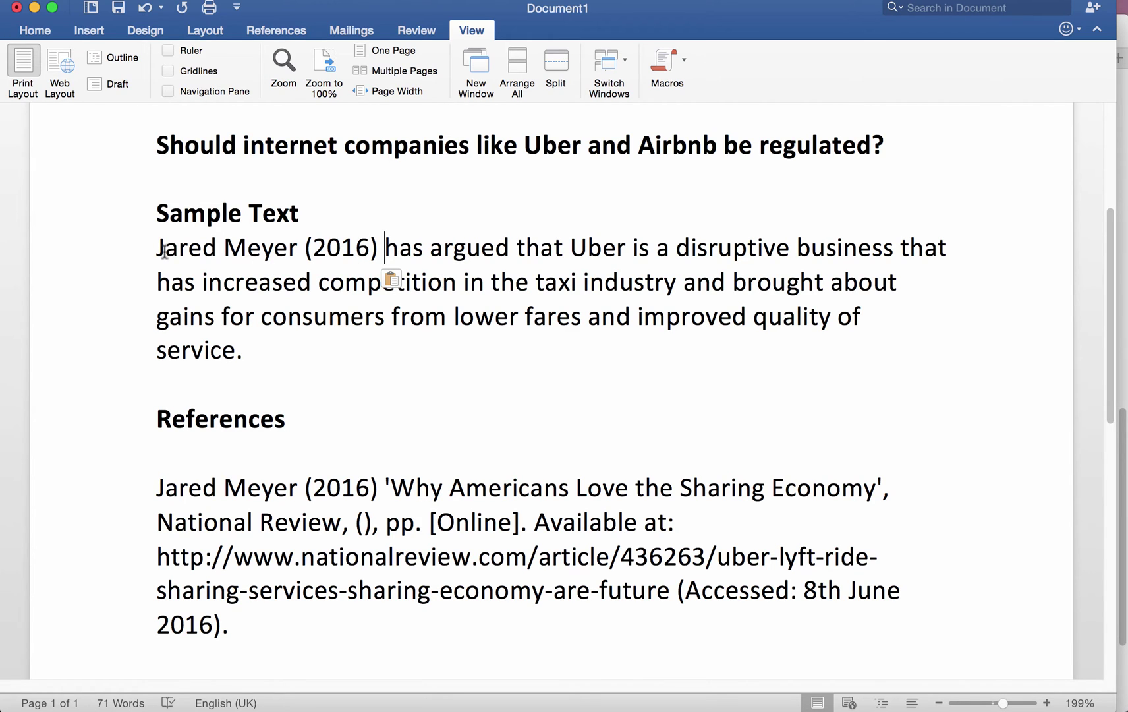
Compare the author-and-year citation in the sample text with the start of the matching reference entry
drag(159, 249, 383, 251)
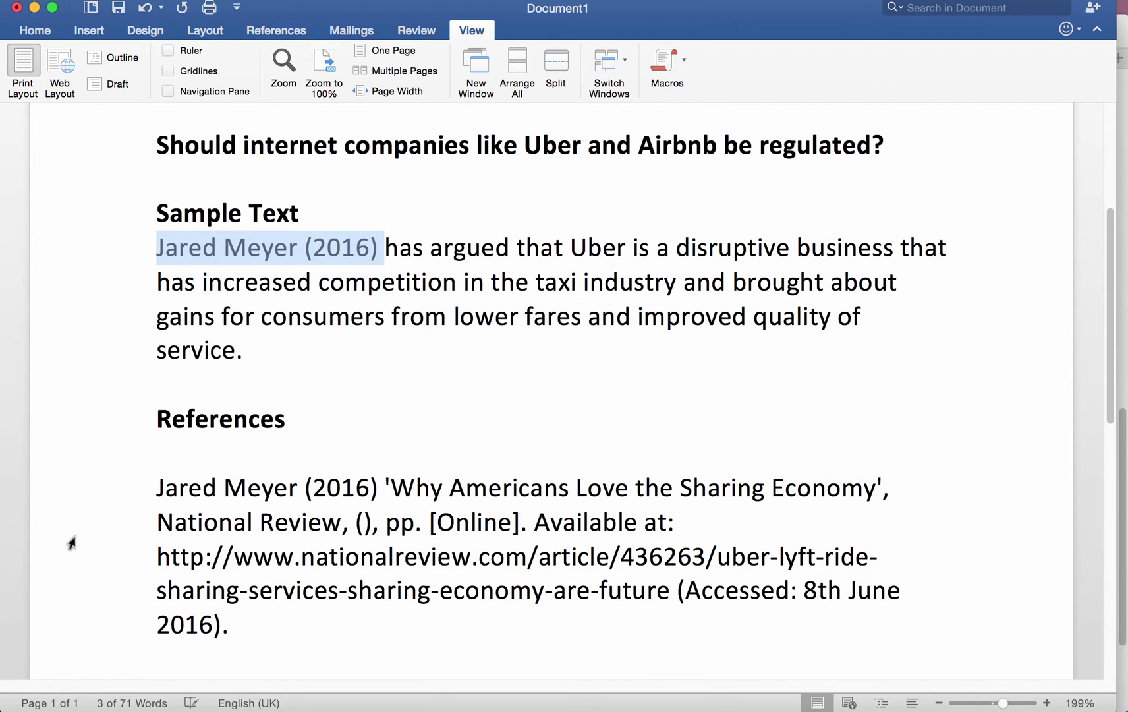
click(139, 491)
click(272, 283)
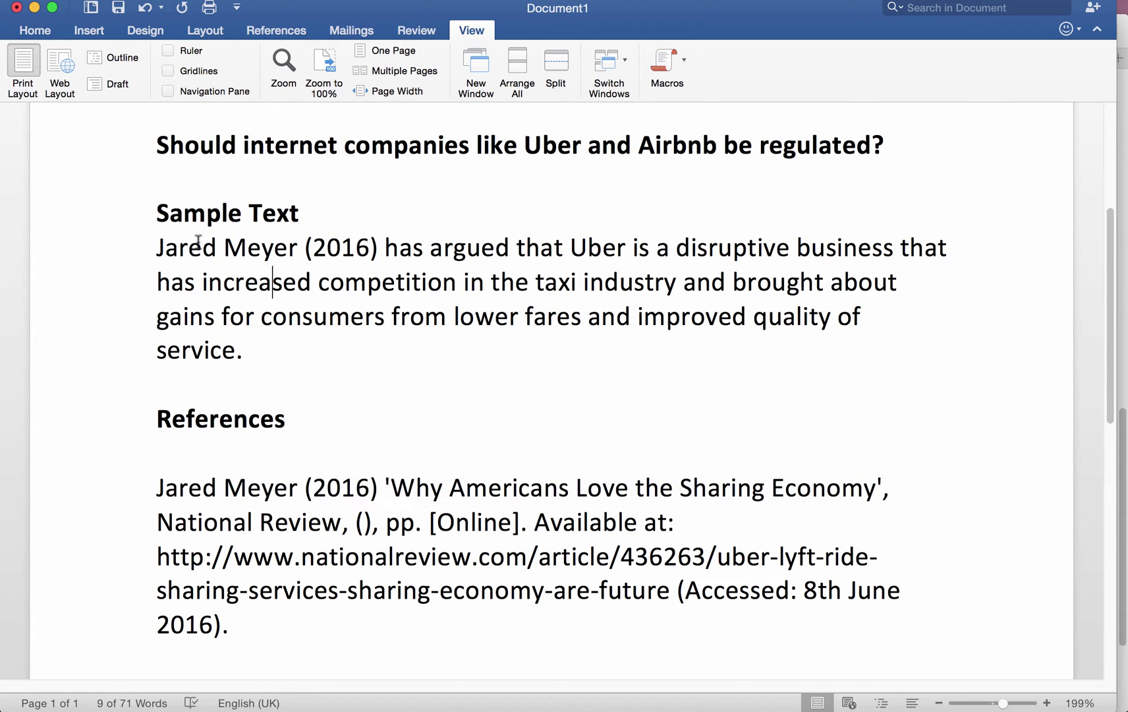
drag(156, 249, 384, 251)
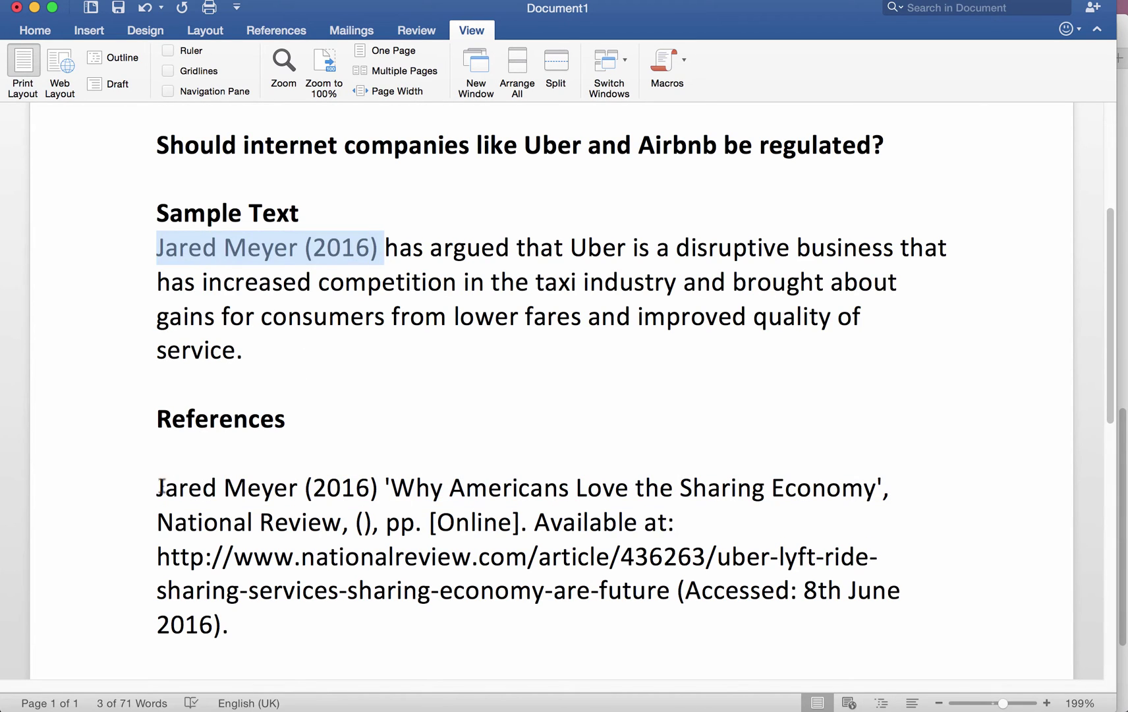
drag(157, 488, 390, 493)
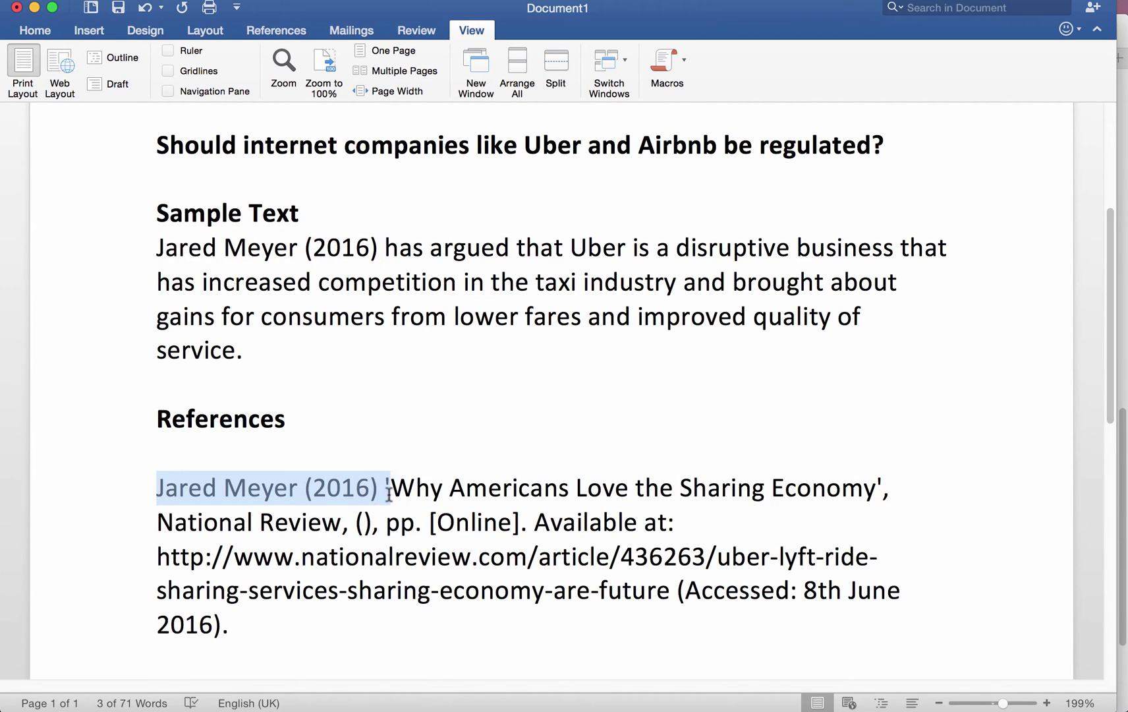
Change the References heading to "Cited References"
click(370, 608)
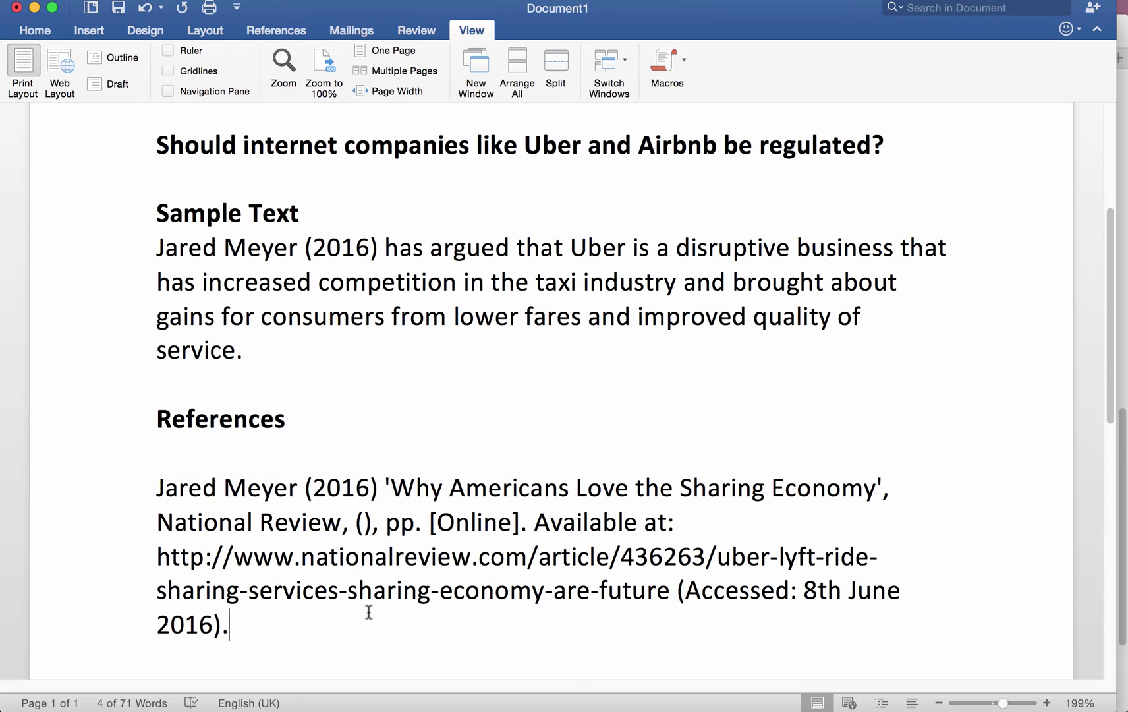
click(157, 418)
text(Cited)
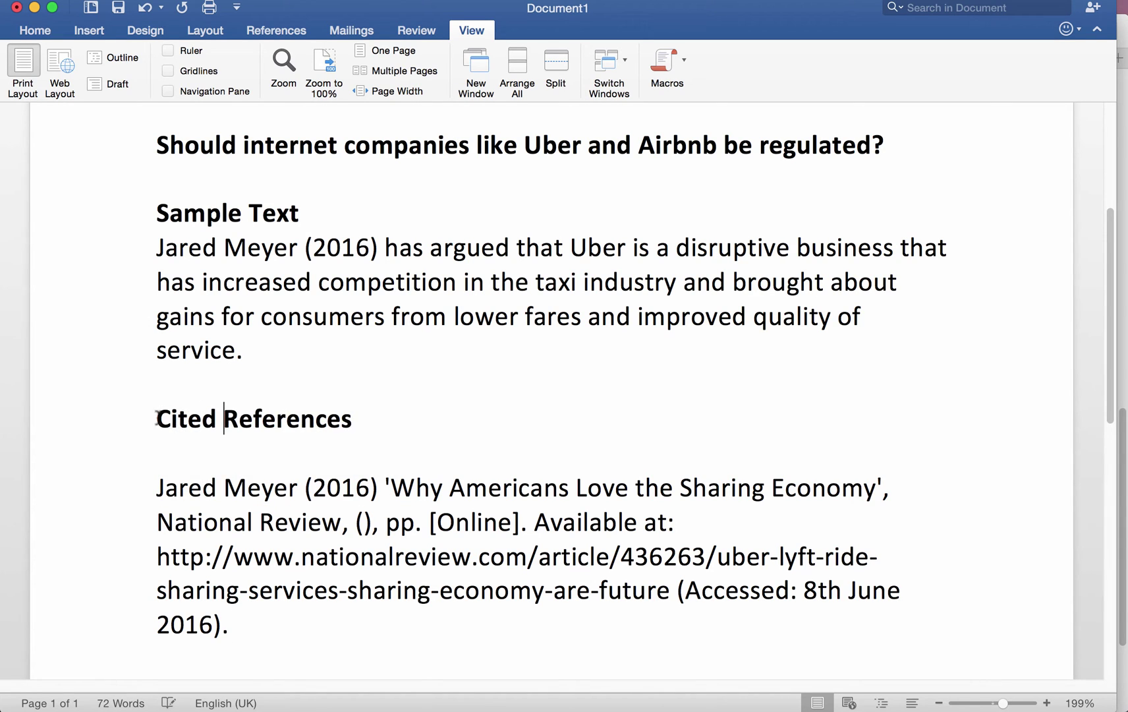
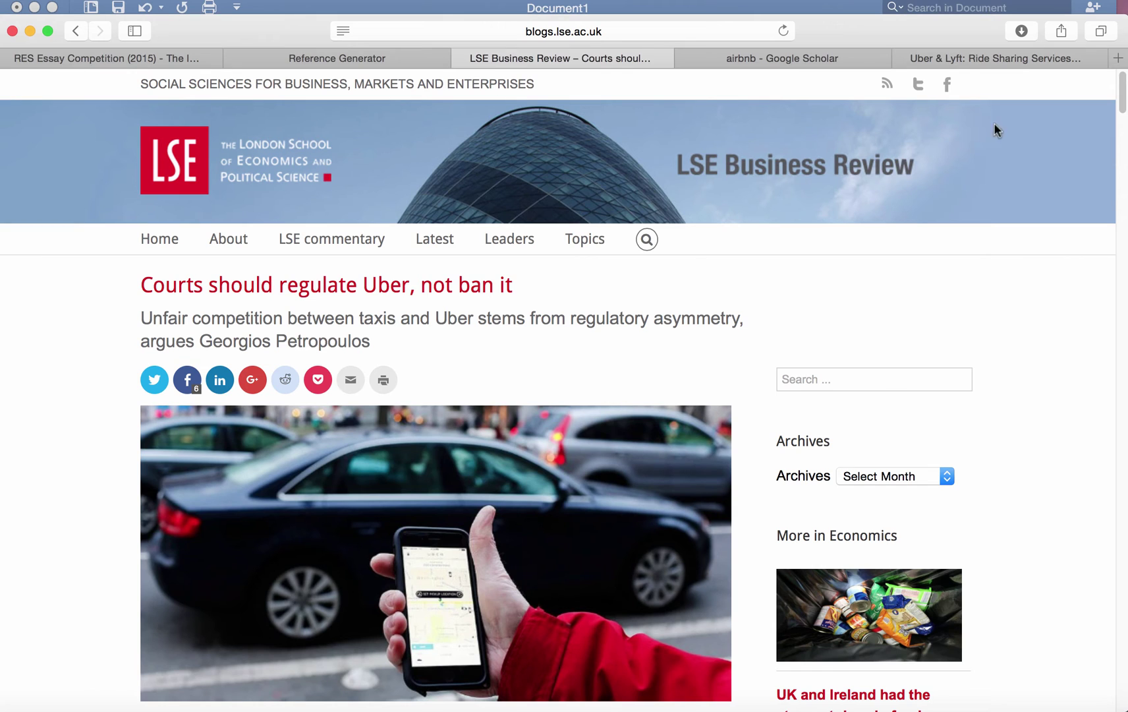
Go from the LSE Business Review article to the reference generator and choose Website as the source type
mouse_move(1122, 88)
mouse_down()
mouse_move(1122, 109)
mouse_move(1123, 94)
mouse_up()
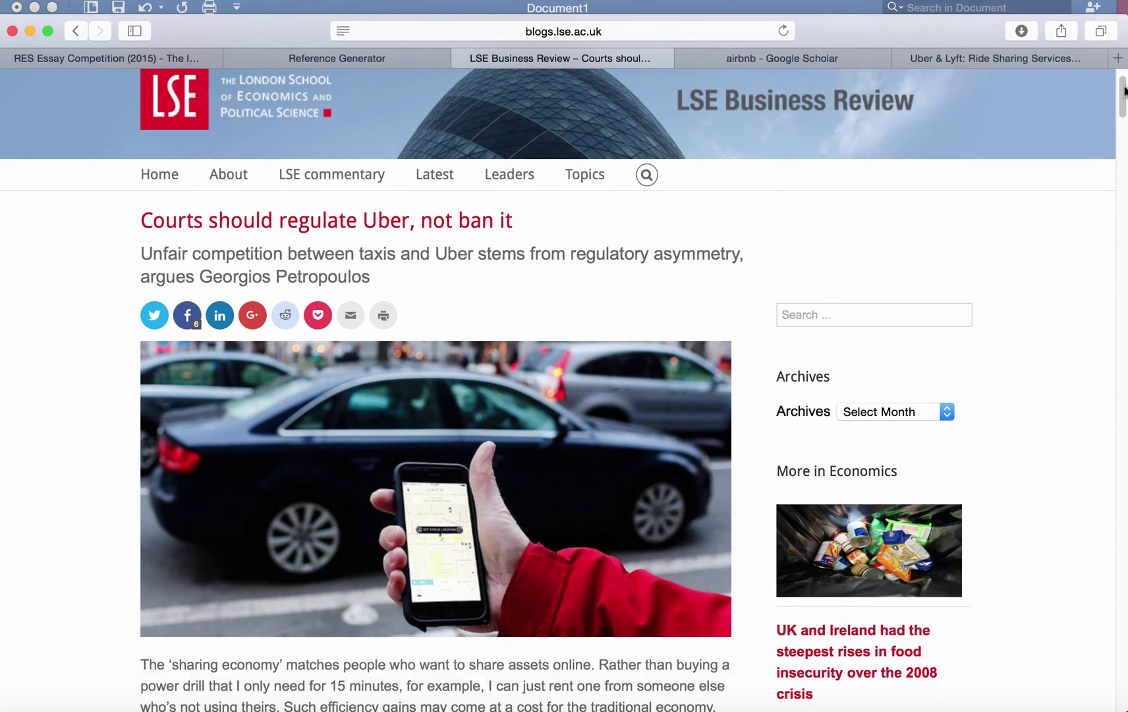
scroll(1123, 92, up, 2)
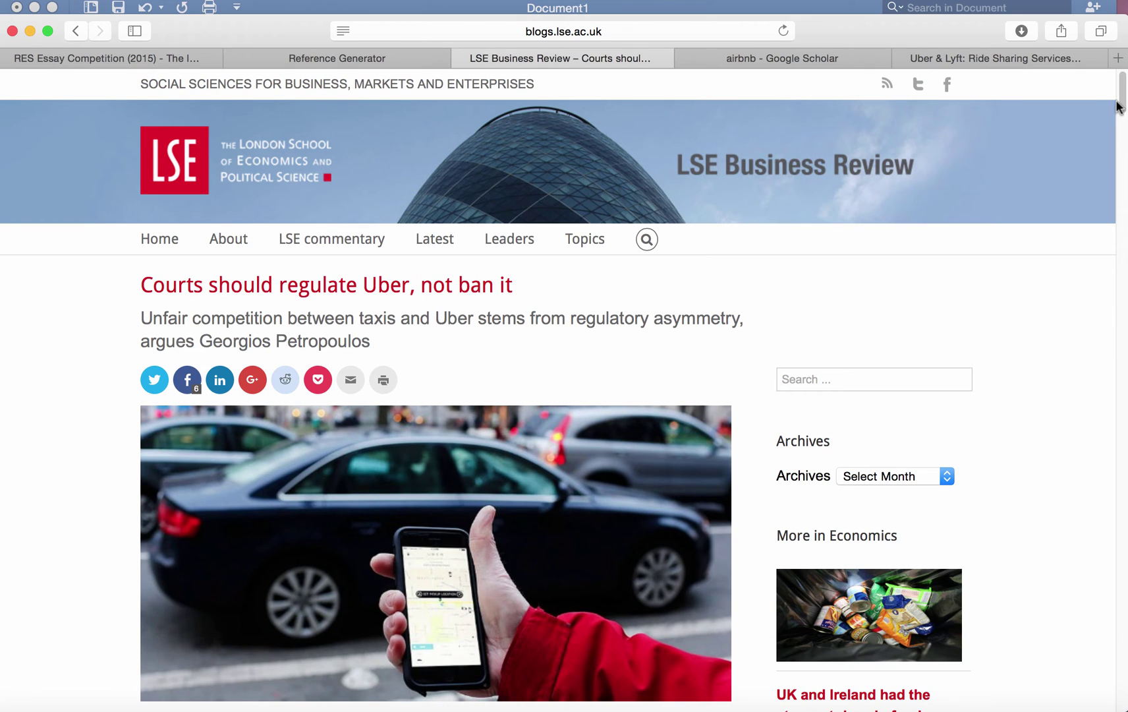
click(382, 56)
scroll(1119, 459, up, 15)
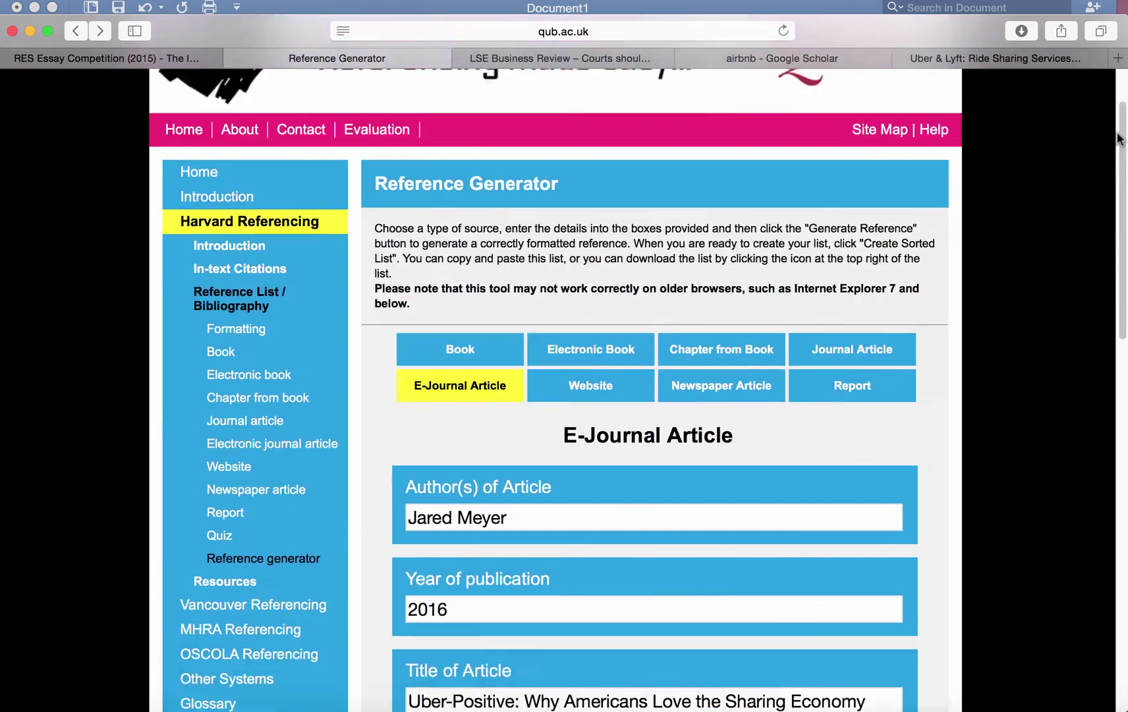
click(625, 445)
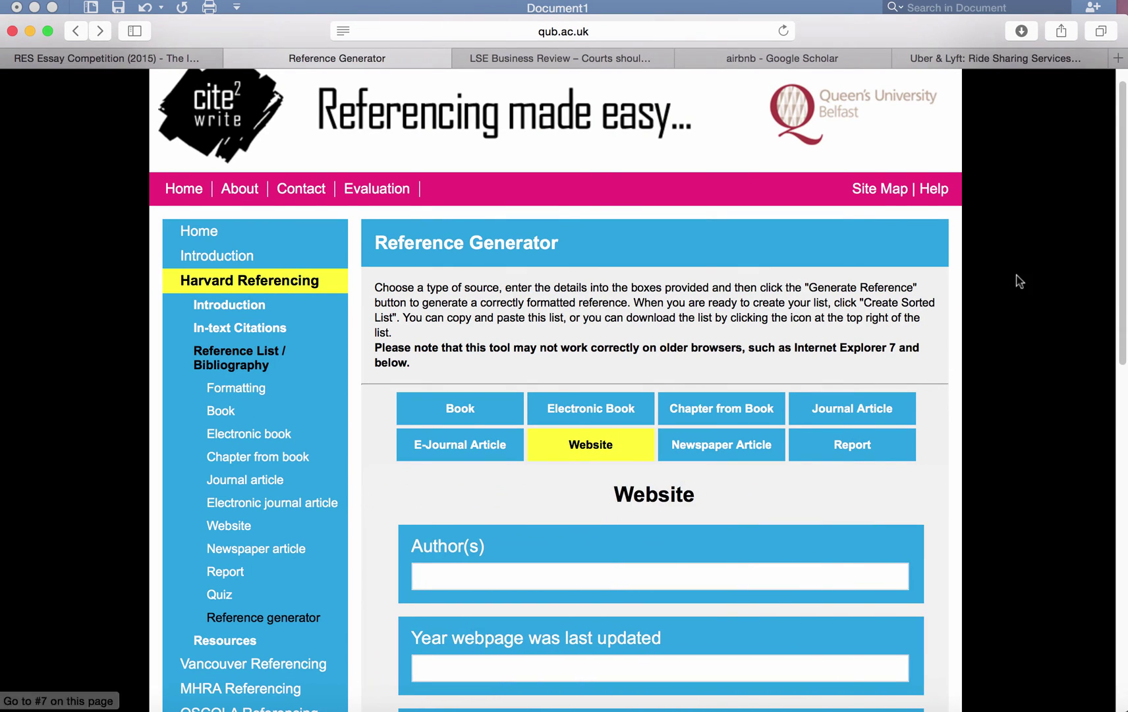
drag(1119, 208, 1118, 359)
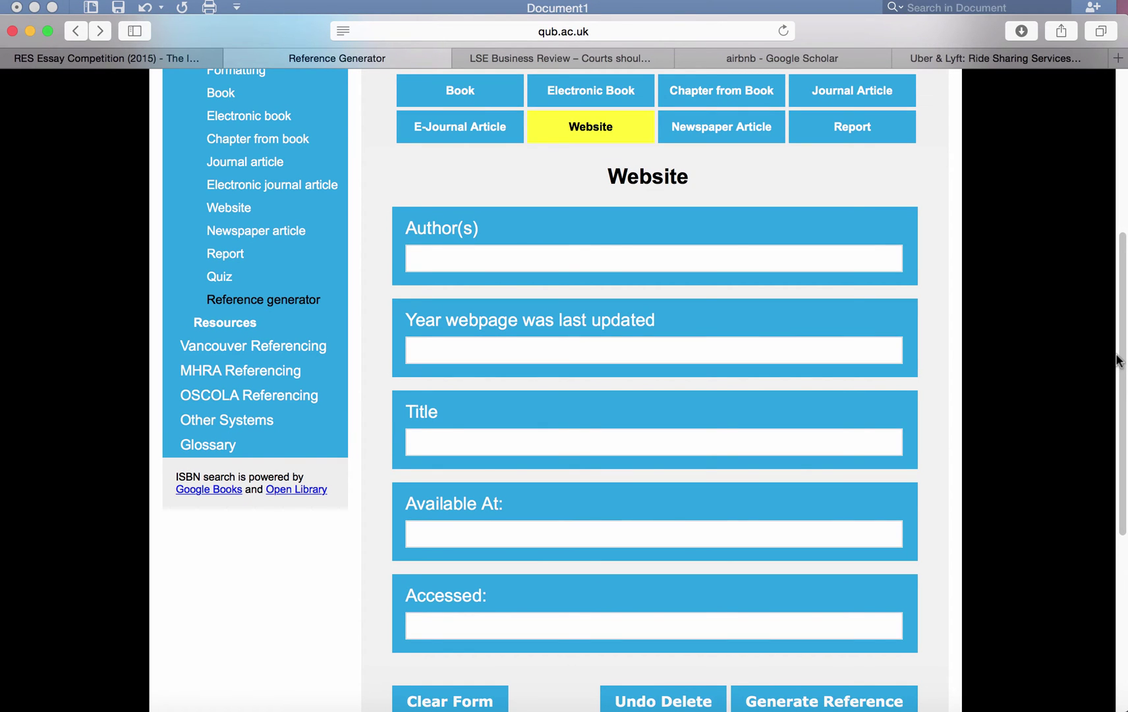
Copy the headline "Courts should regulate Uber, not ban it" from the LSE article into the website reference's title
click(553, 58)
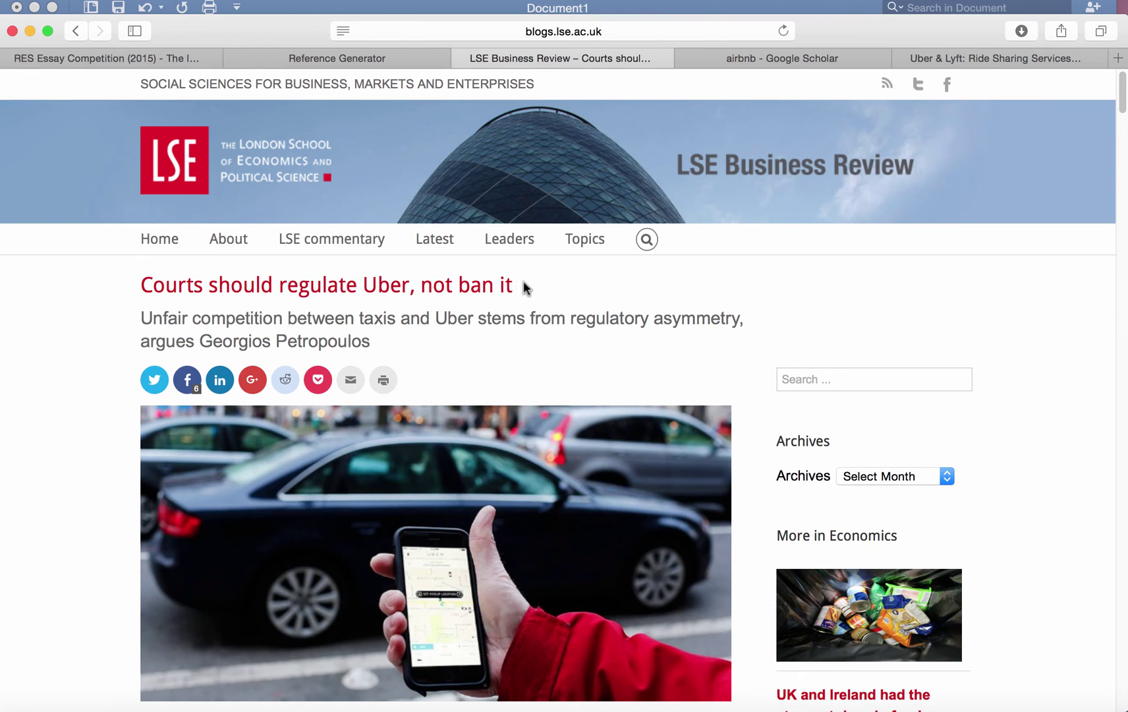
drag(523, 283, 146, 294)
key(super+c)
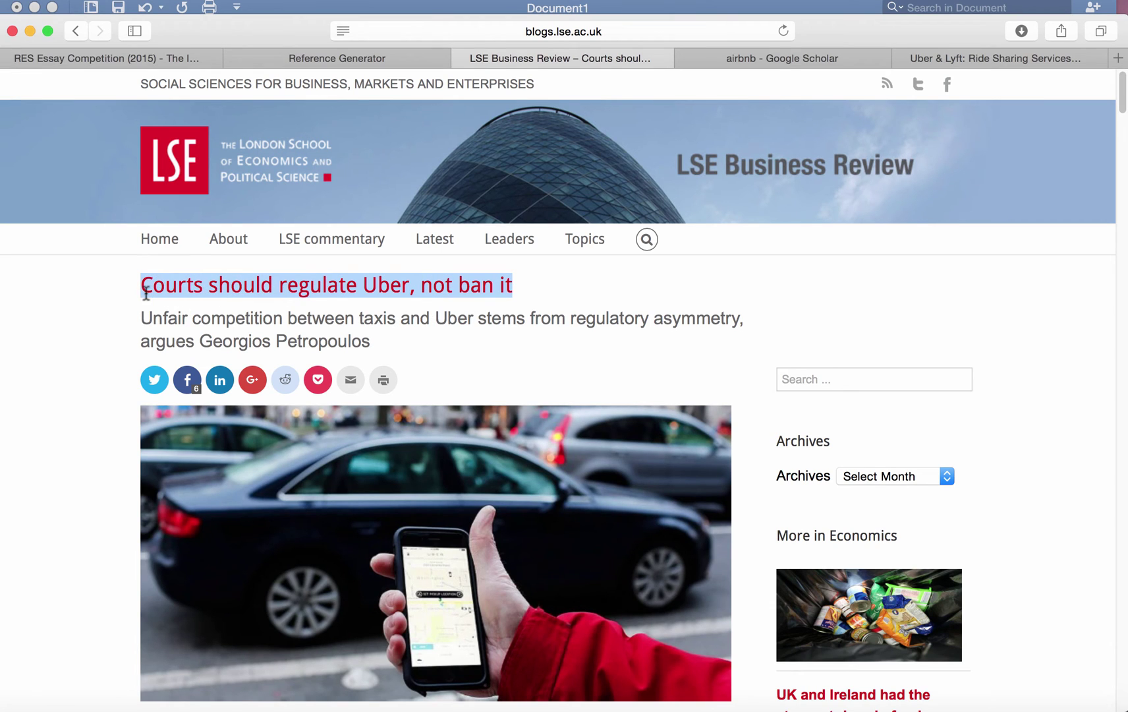
click(361, 52)
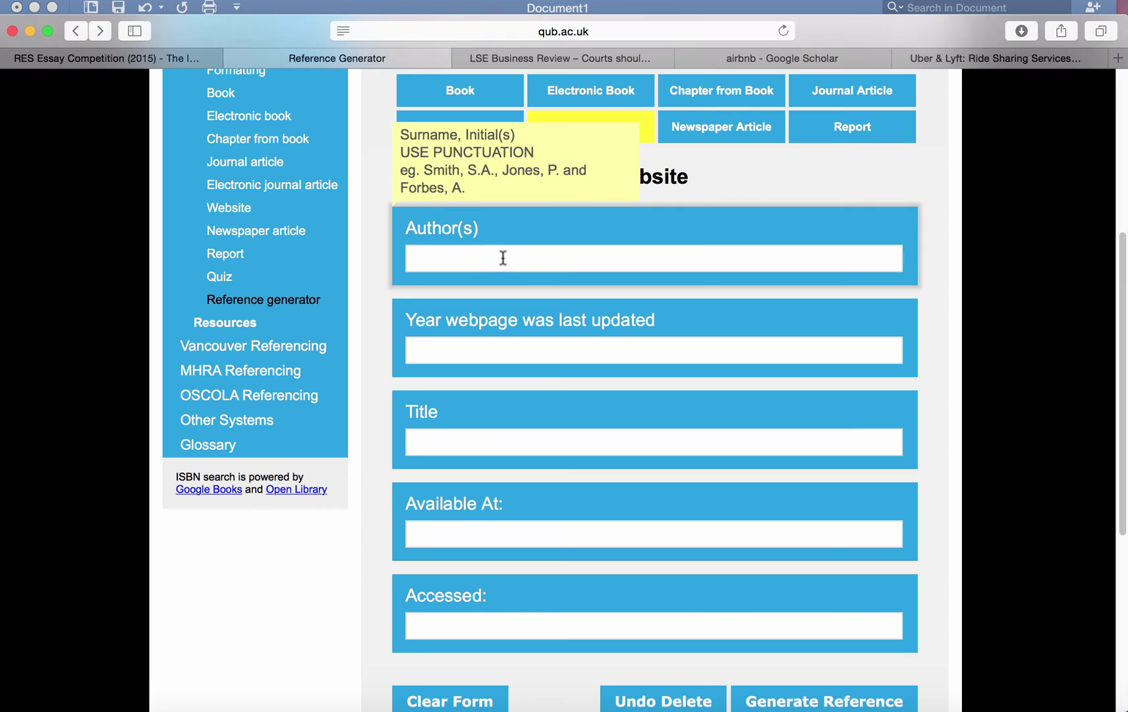
click(482, 440)
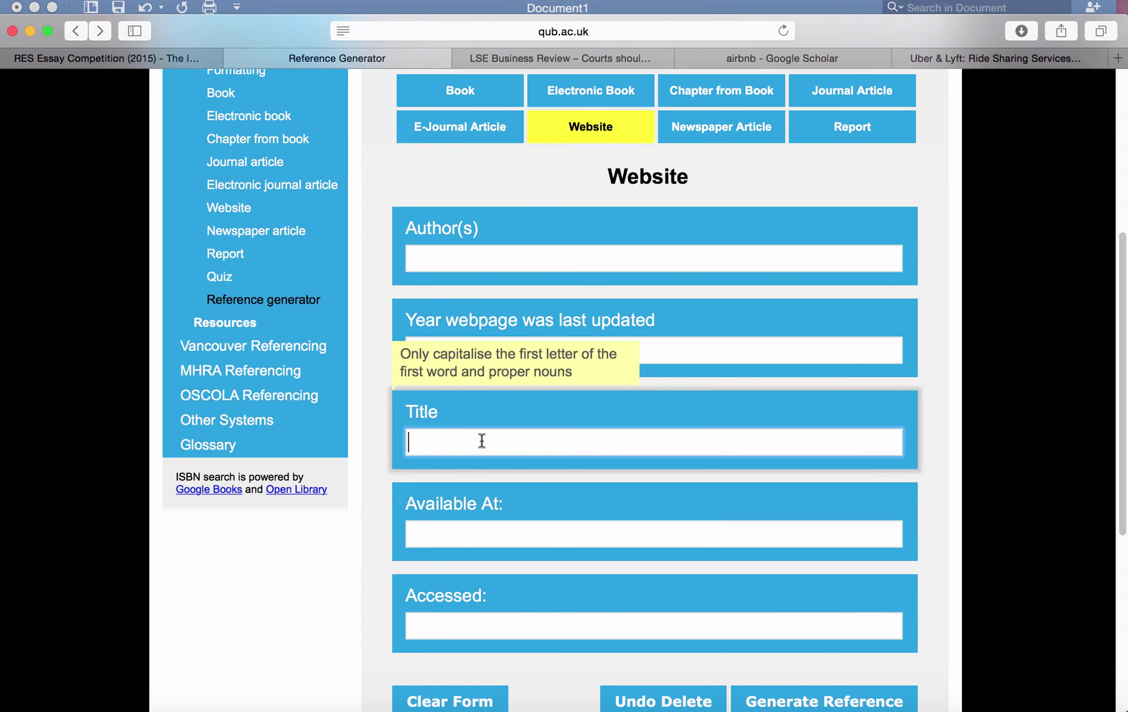
key(super+v)
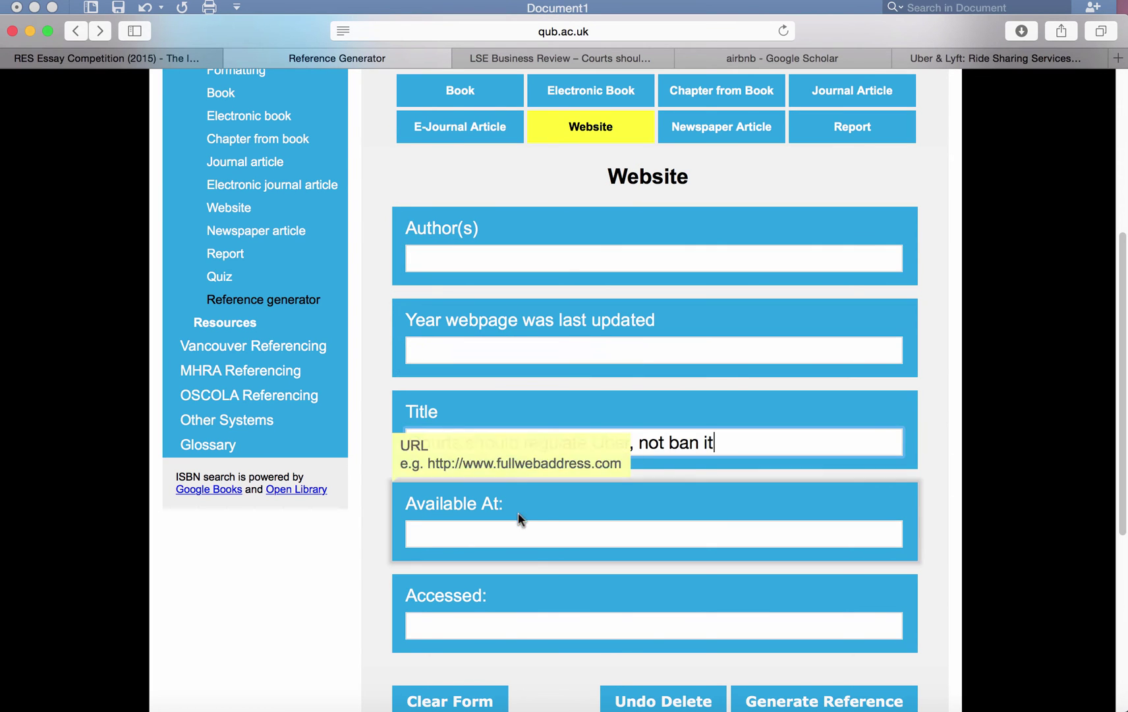
Copy the LSE article's web address into the Available At entry of the website reference
click(573, 60)
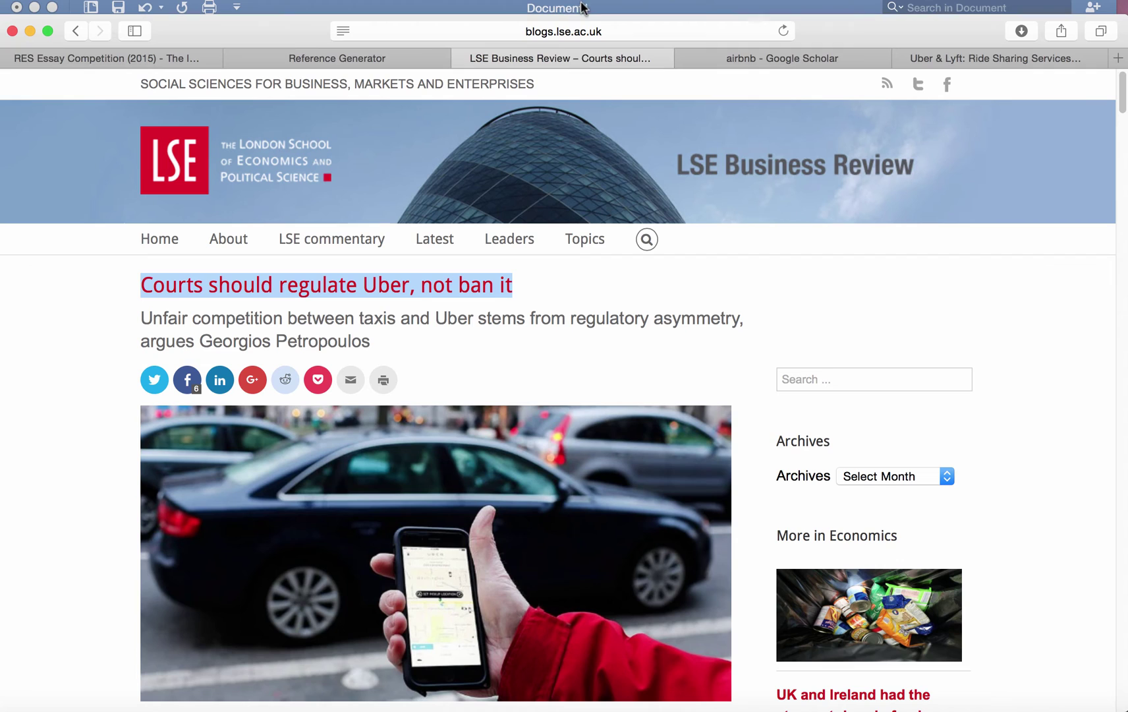
click(611, 30)
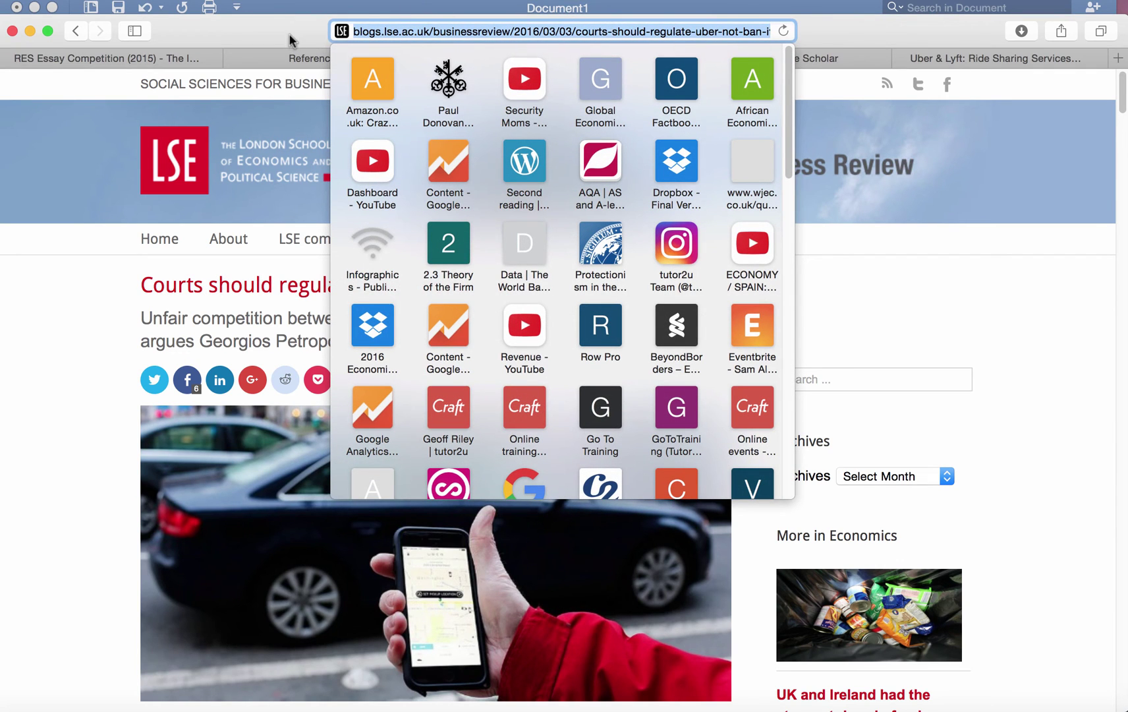
key(super+c)
click(410, 60)
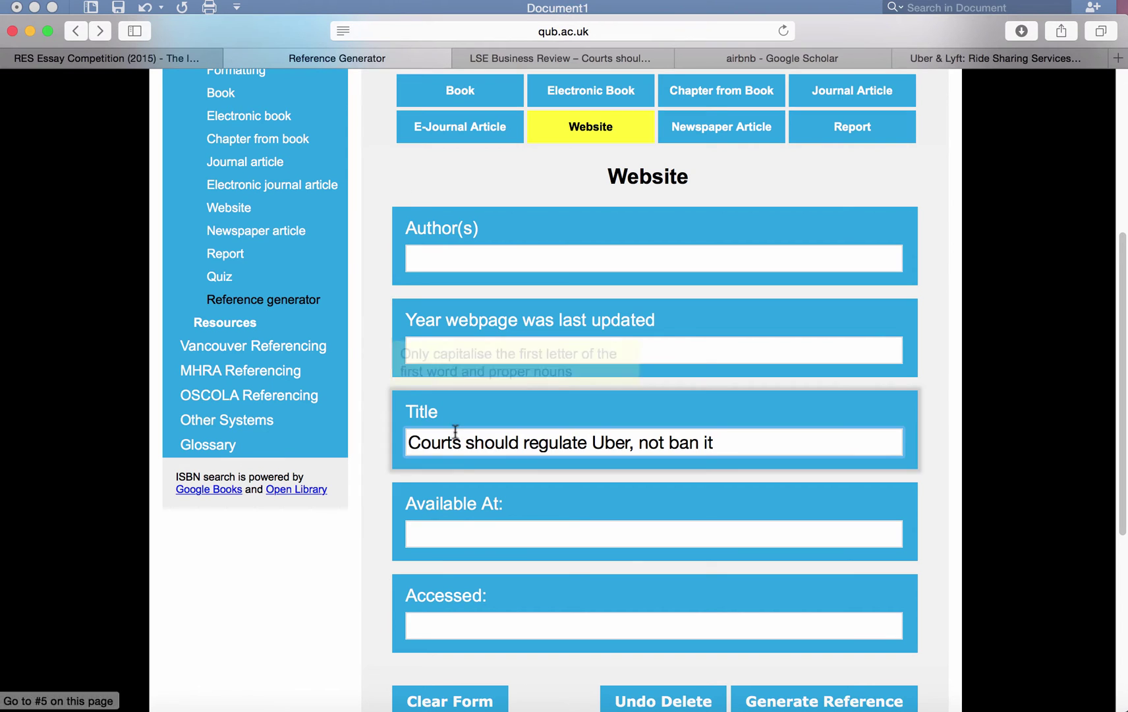
click(454, 530)
key(super+v)
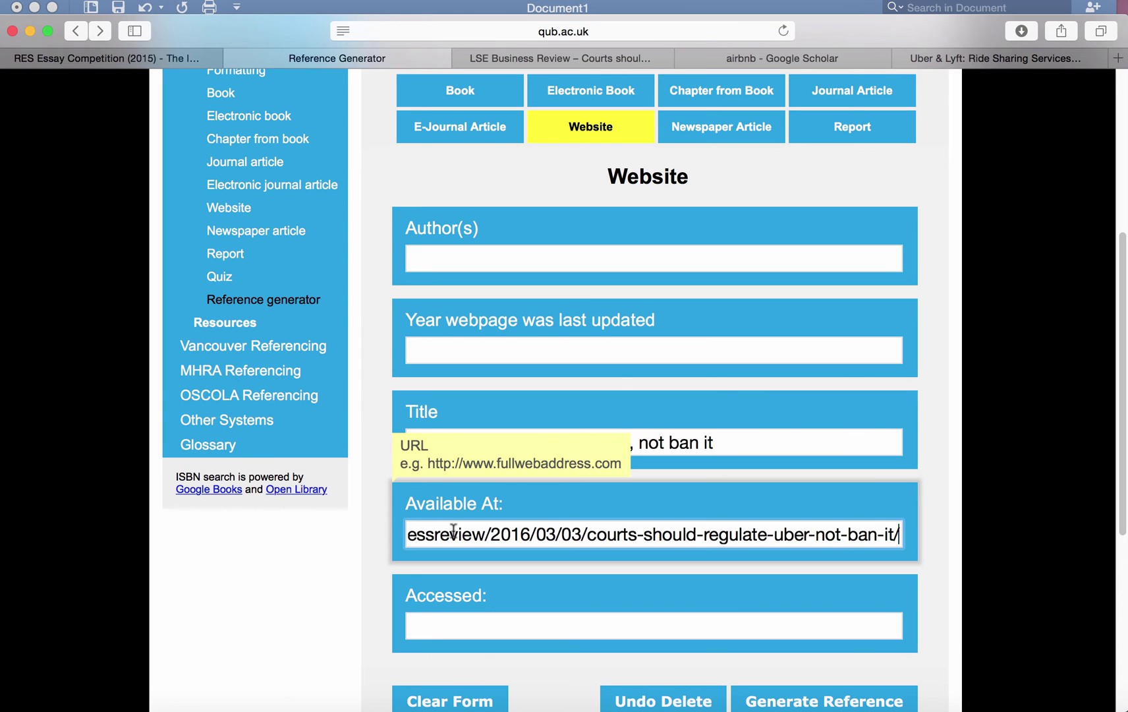
Enter 8th June 2016 as the date the webpage was accessed
click(527, 615)
text(8th)
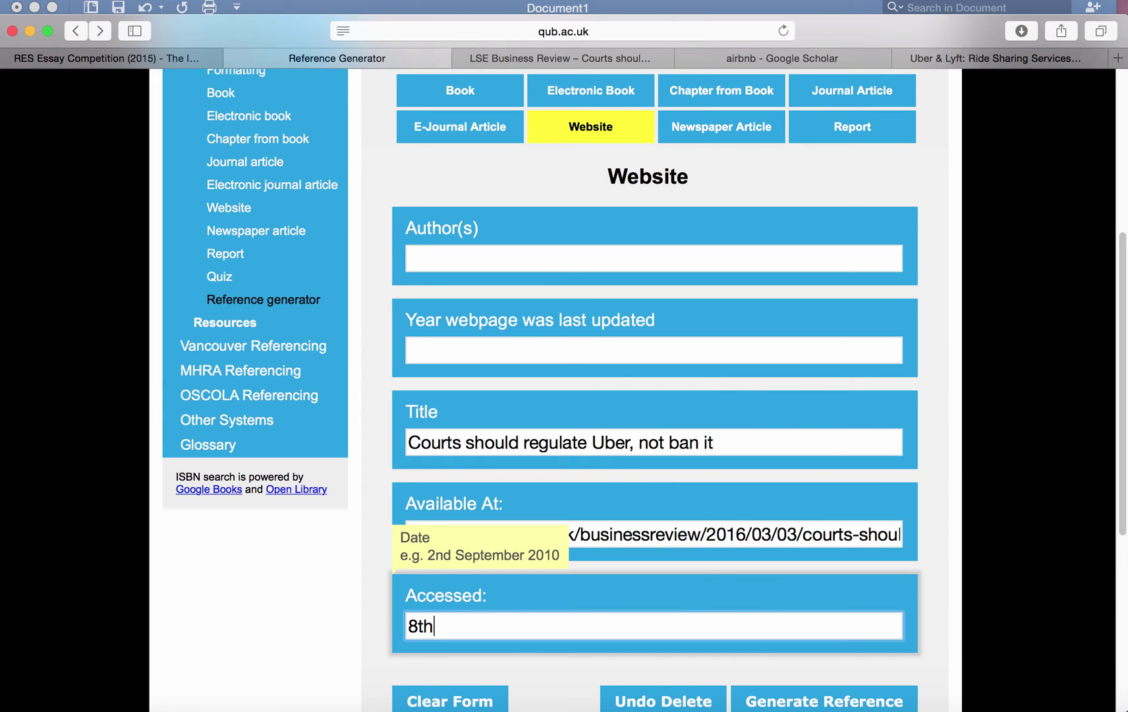
text( June 2016)
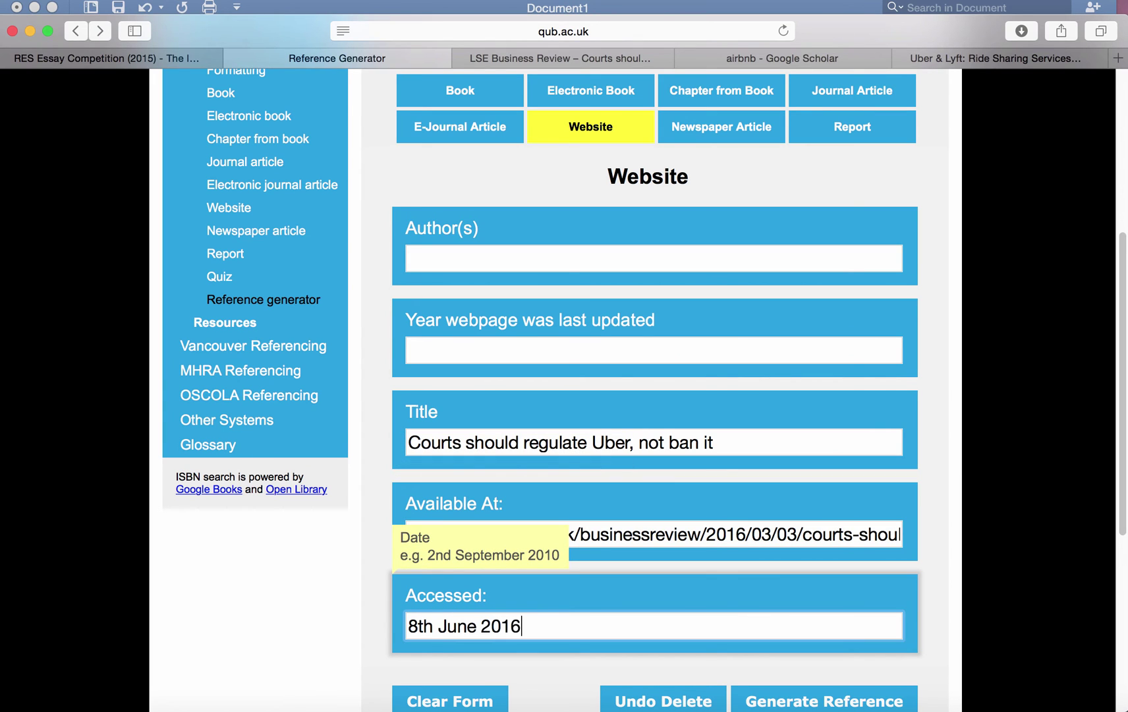
Copy the author's full name from the LSE article's subtitle into the Author(s) entry of the website reference
click(580, 57)
drag(380, 343, 201, 338)
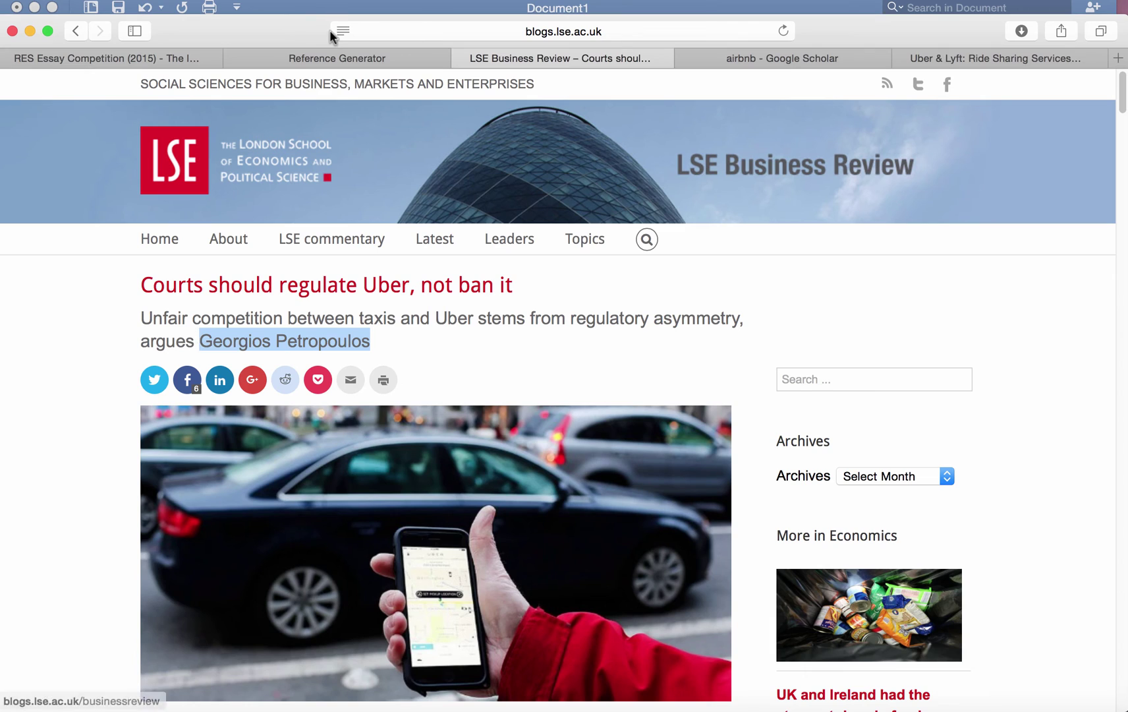
click(339, 57)
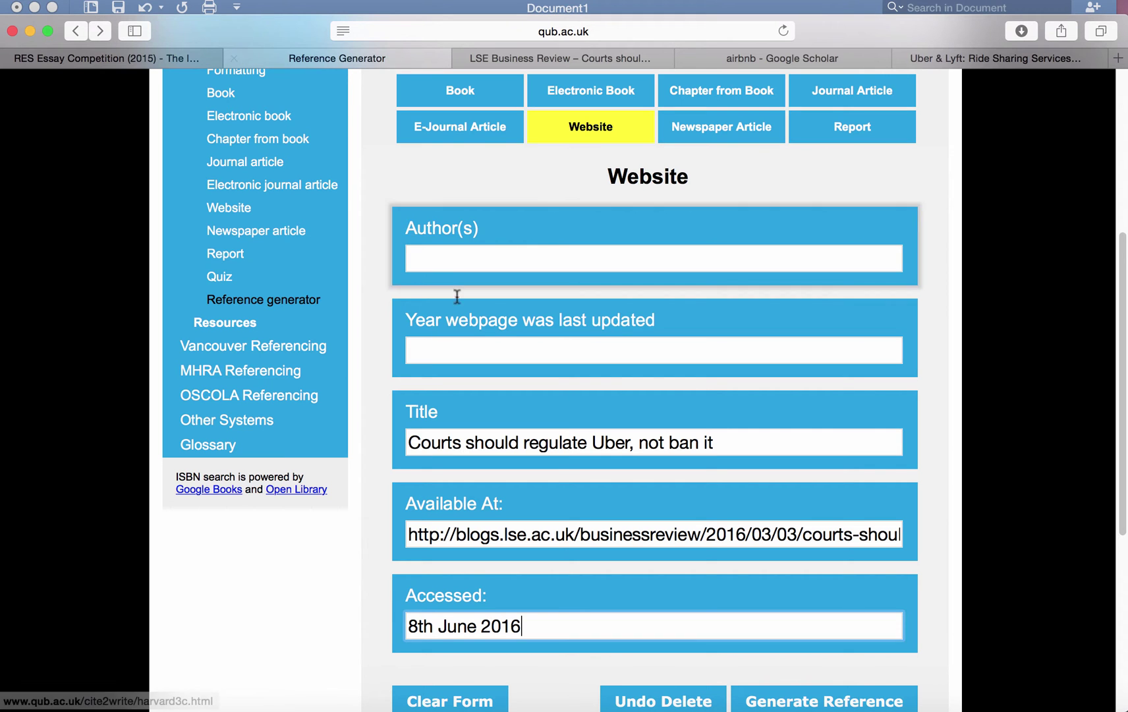
click(466, 257)
key(super+v)
Set the year the webpage was last updated to 2015 in the website reference
click(504, 352)
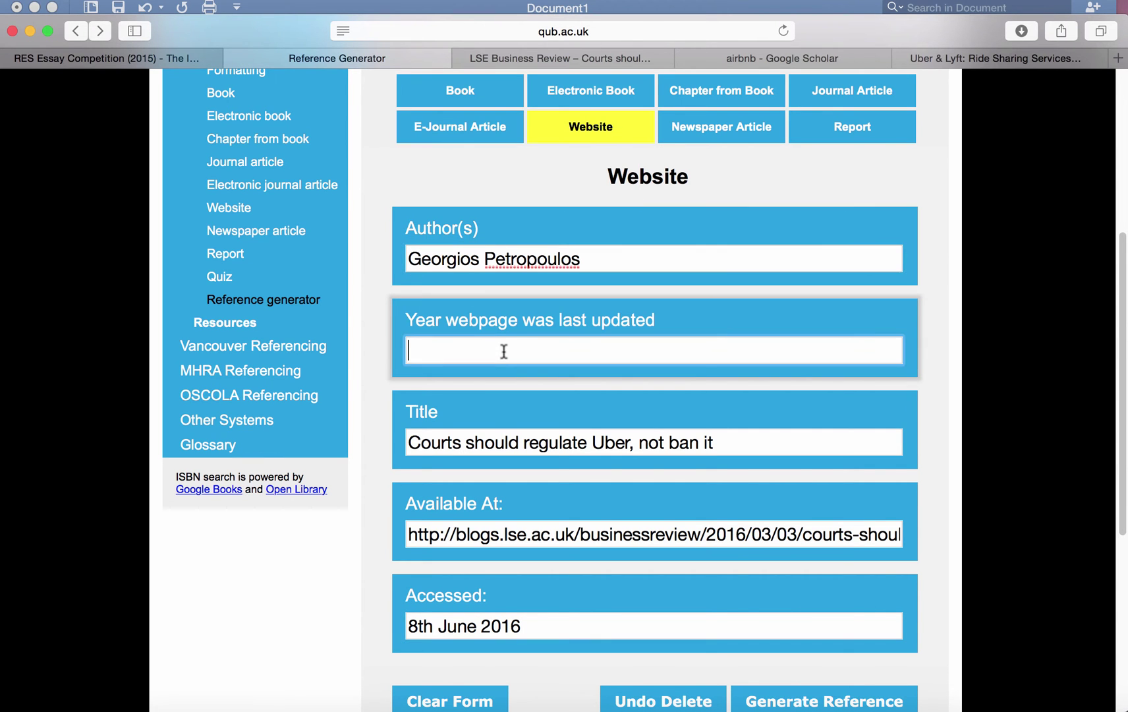
click(578, 58)
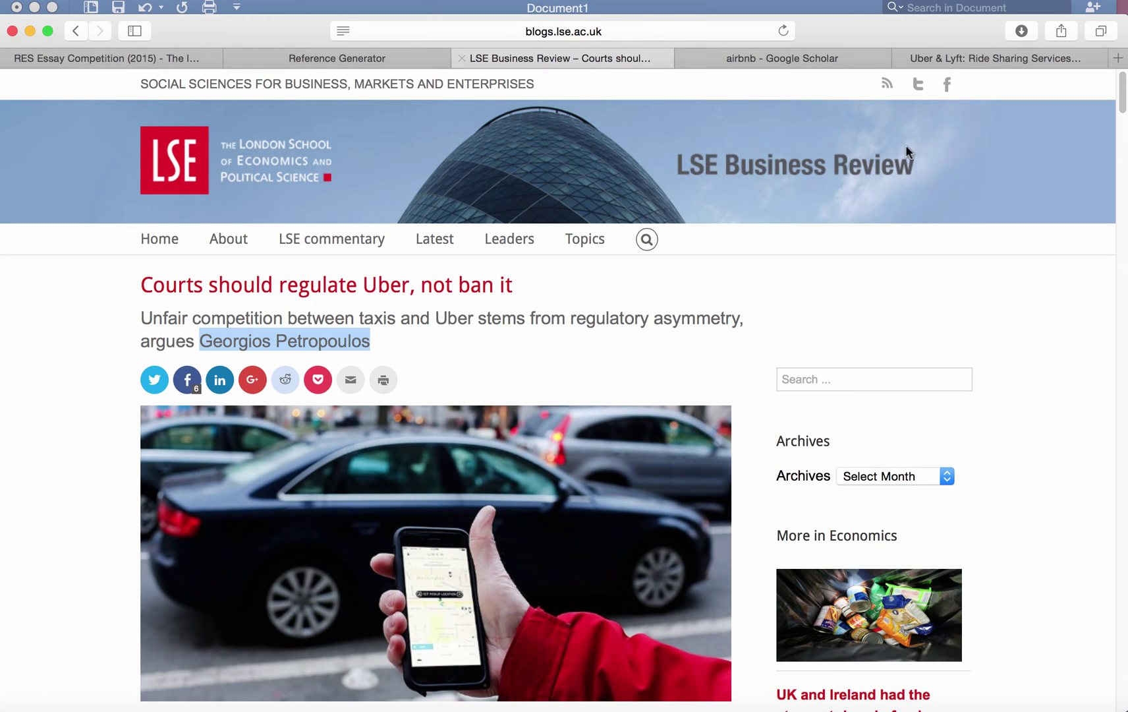
click(351, 54)
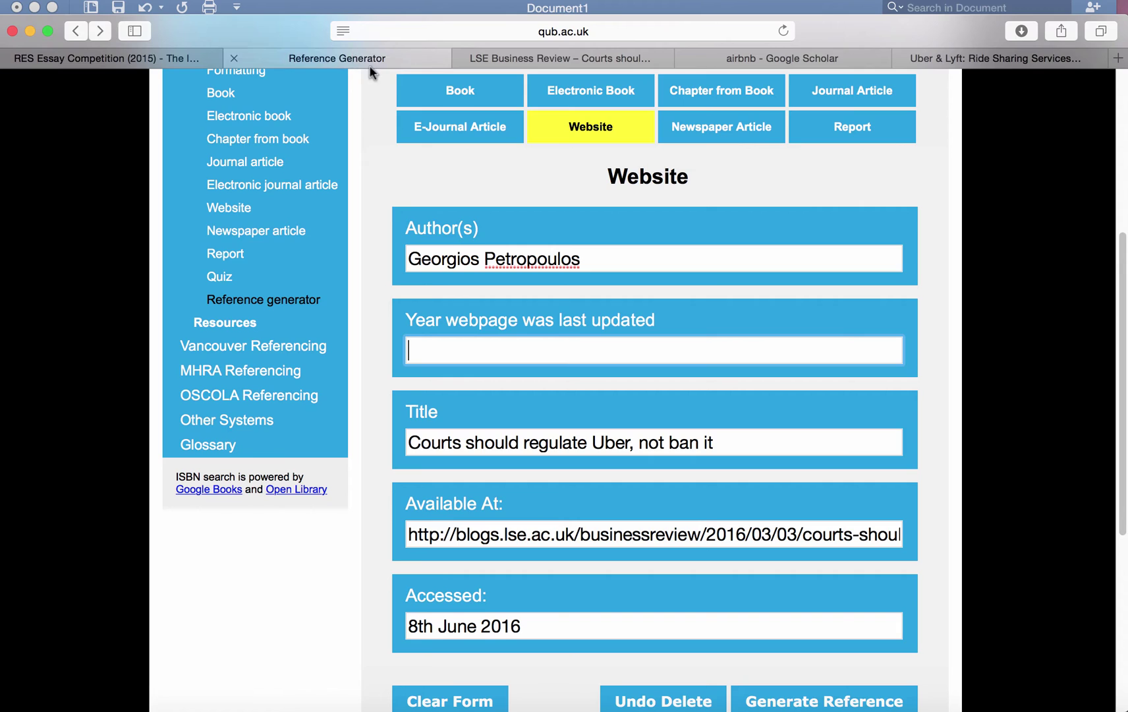
text(2015)
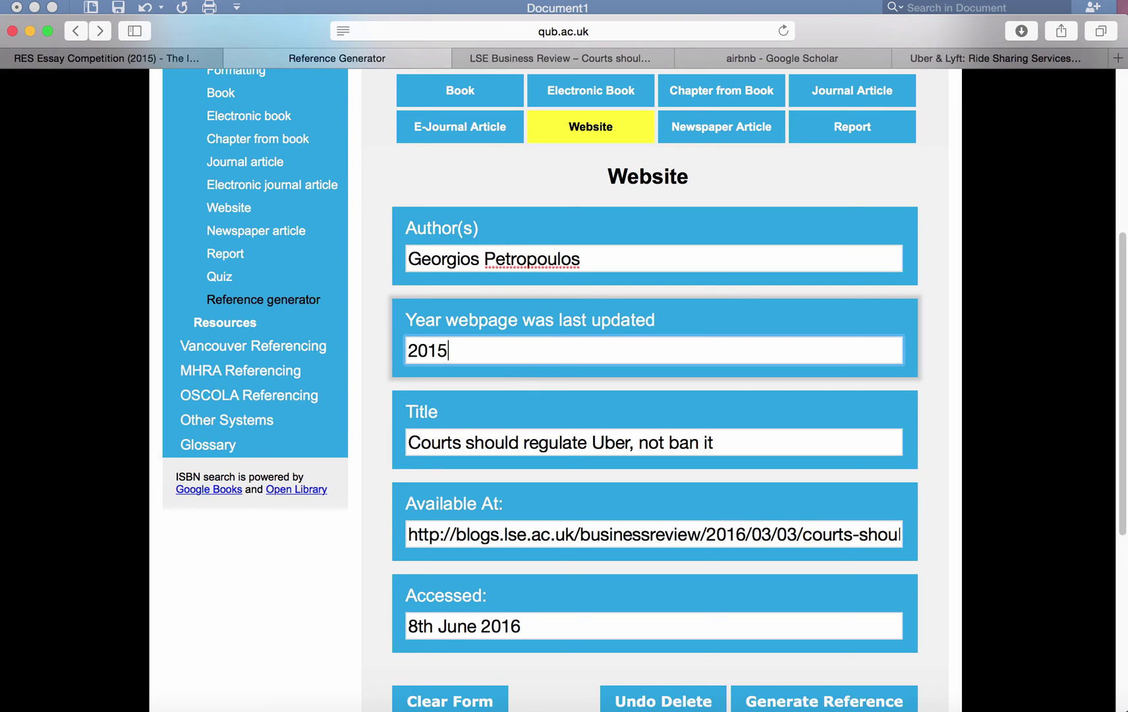
Generate the website reference for the LSE article and copy the finished entry from the reference list
scroll(381, 515, down, 2)
scroll(381, 514, down, 4)
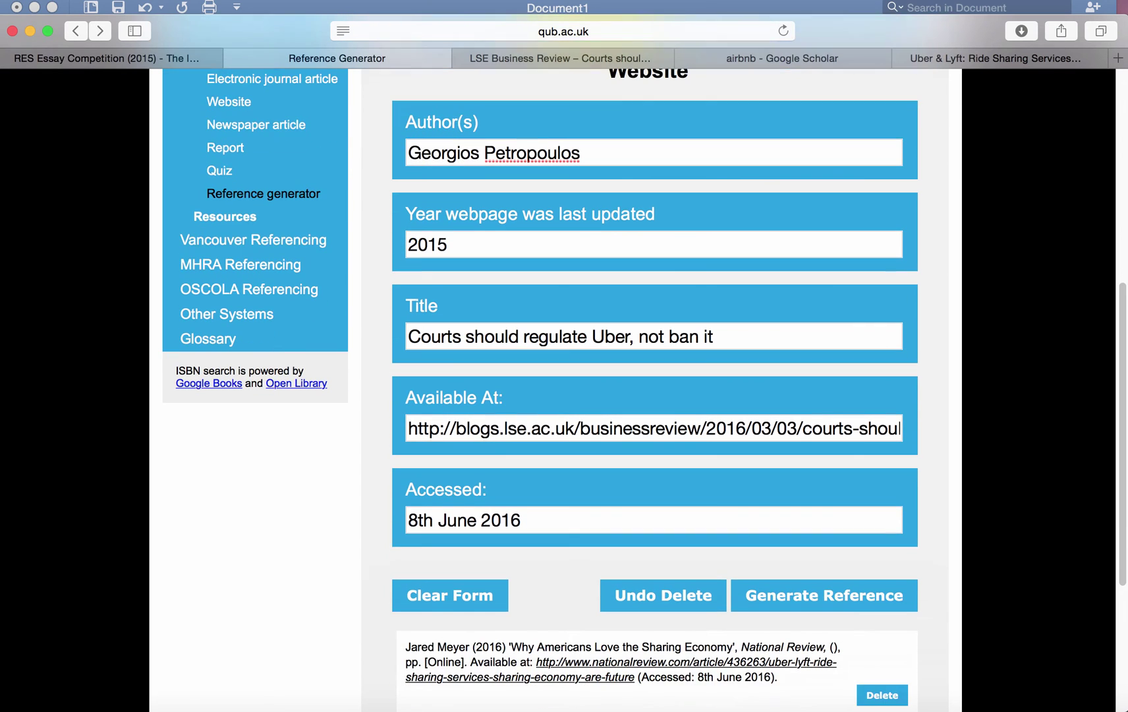
click(820, 597)
drag(1123, 511, 1101, 620)
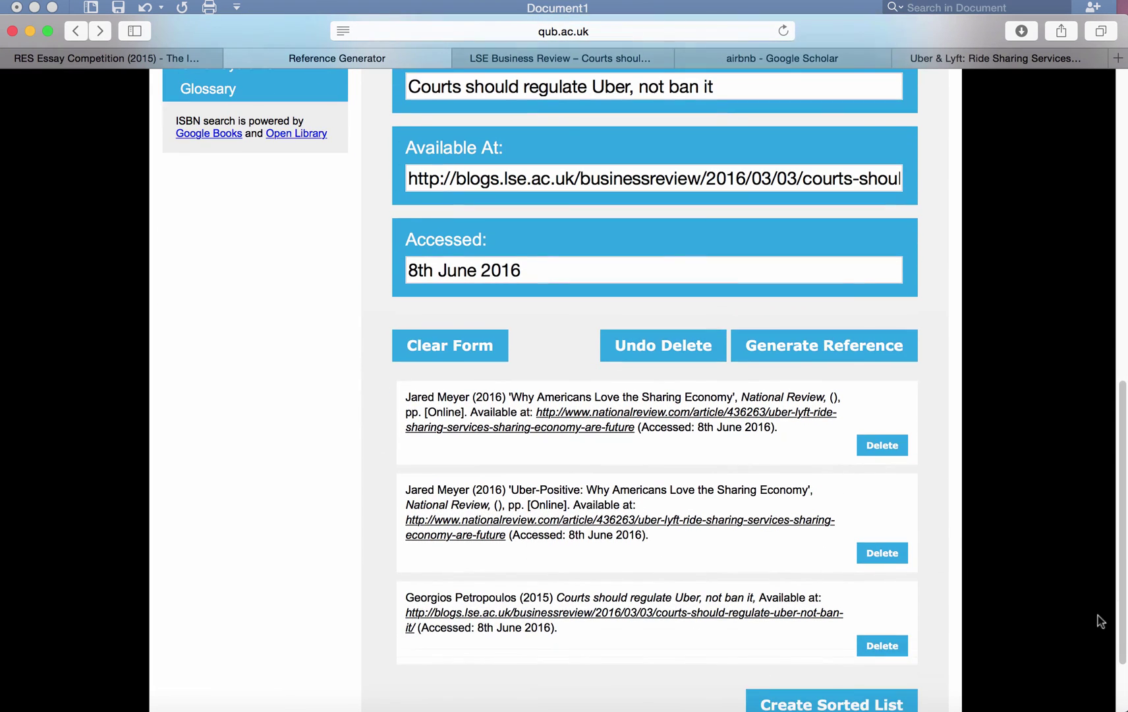
drag(559, 627, 406, 595)
drag(406, 596, 597, 627)
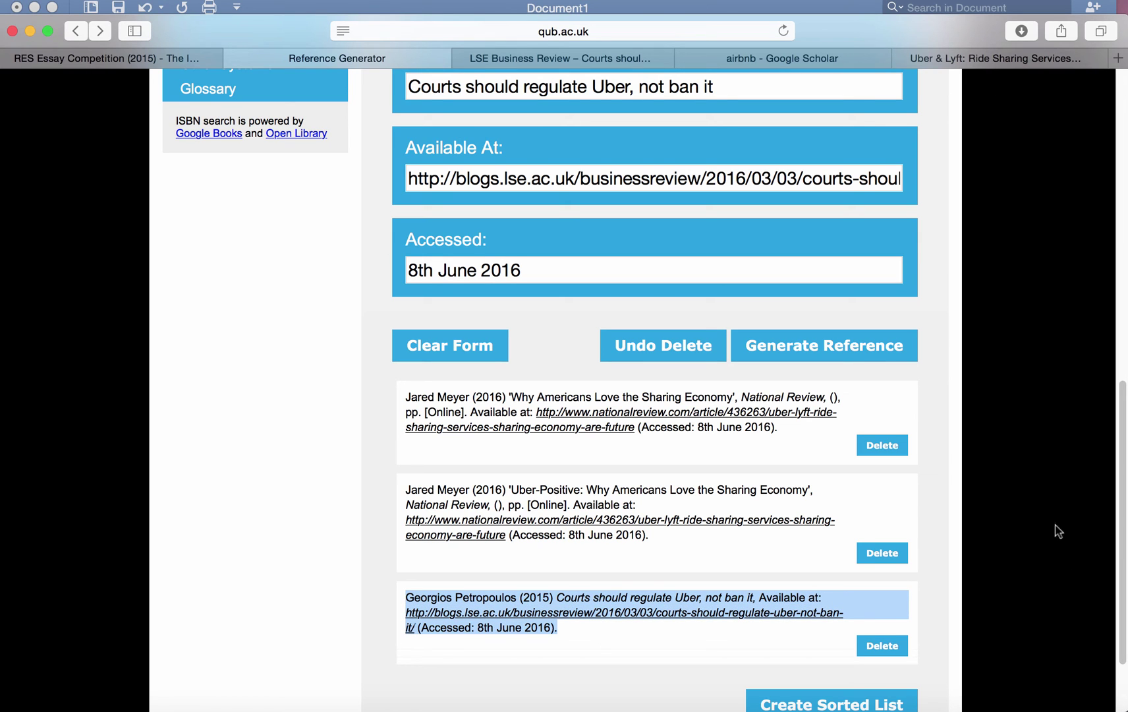
Switch to the Word document and paste the LSE reference as unformatted text below the National Review entry, separated by a blank line
click(1017, 709)
click(399, 578)
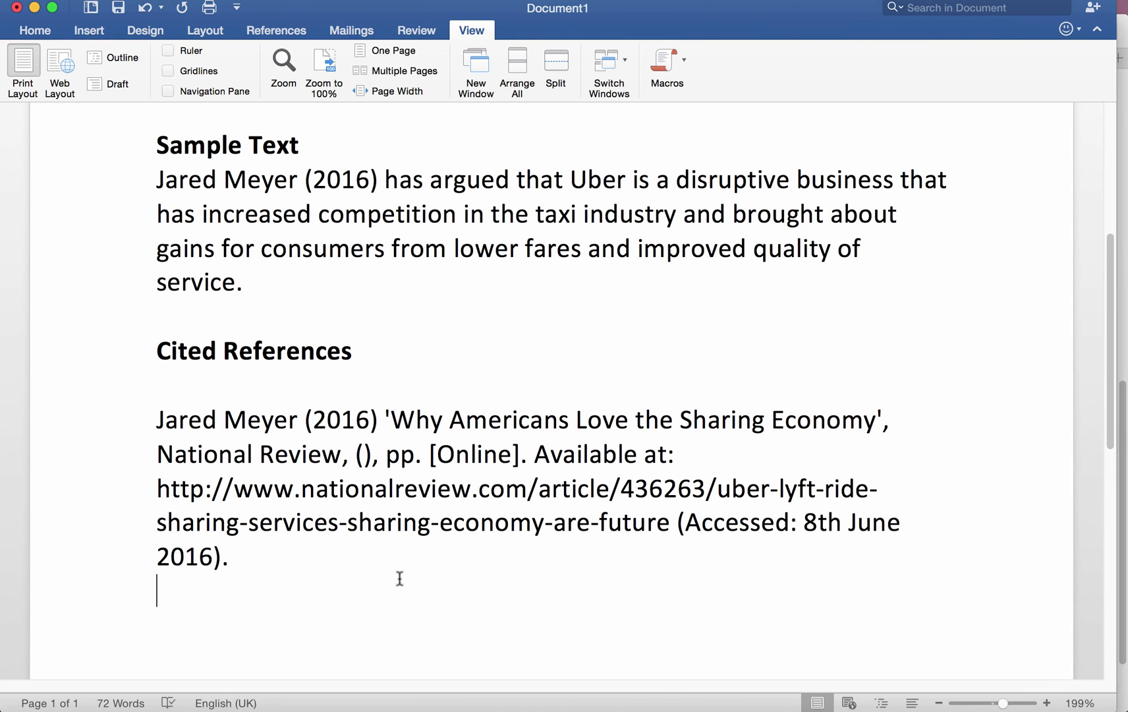
key(Return)
click(108, 0)
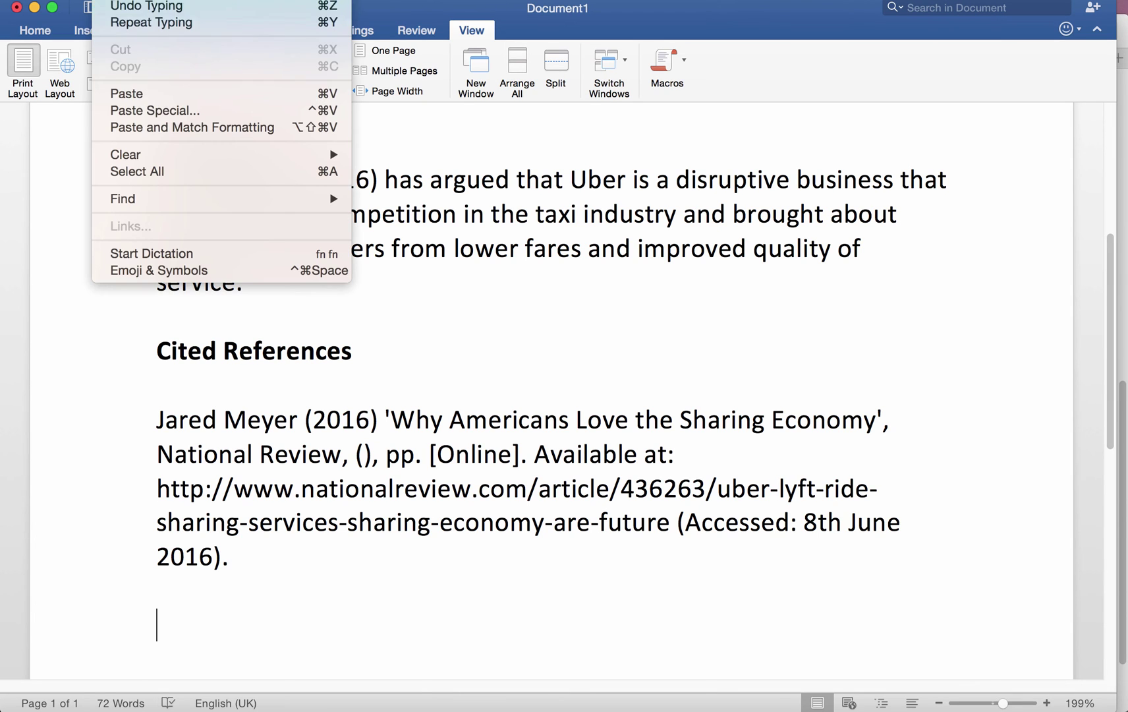
click(157, 111)
key(Down)
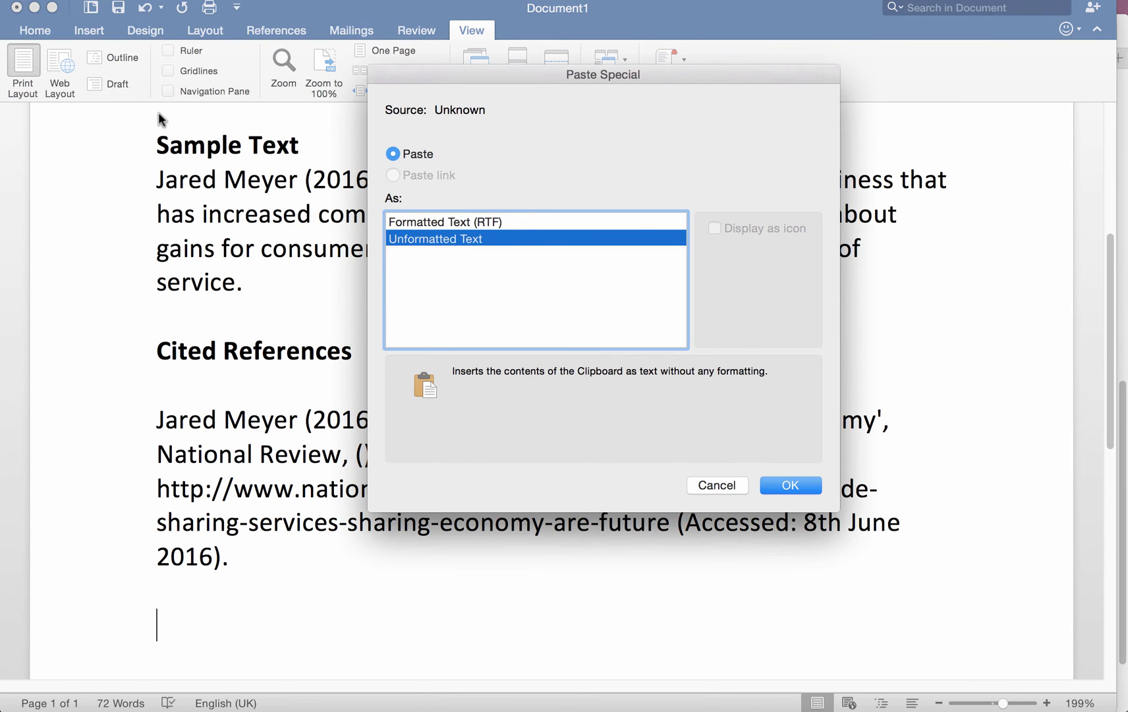
key(Return)
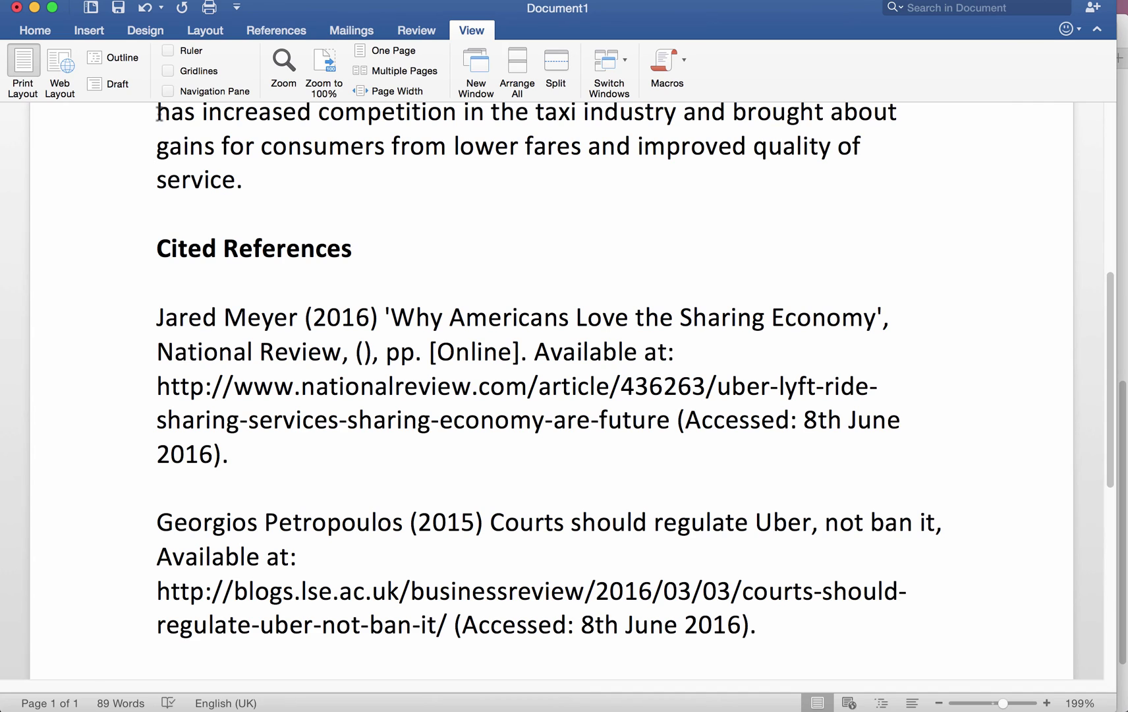
key(Return)
scroll(93, 466, down, 2)
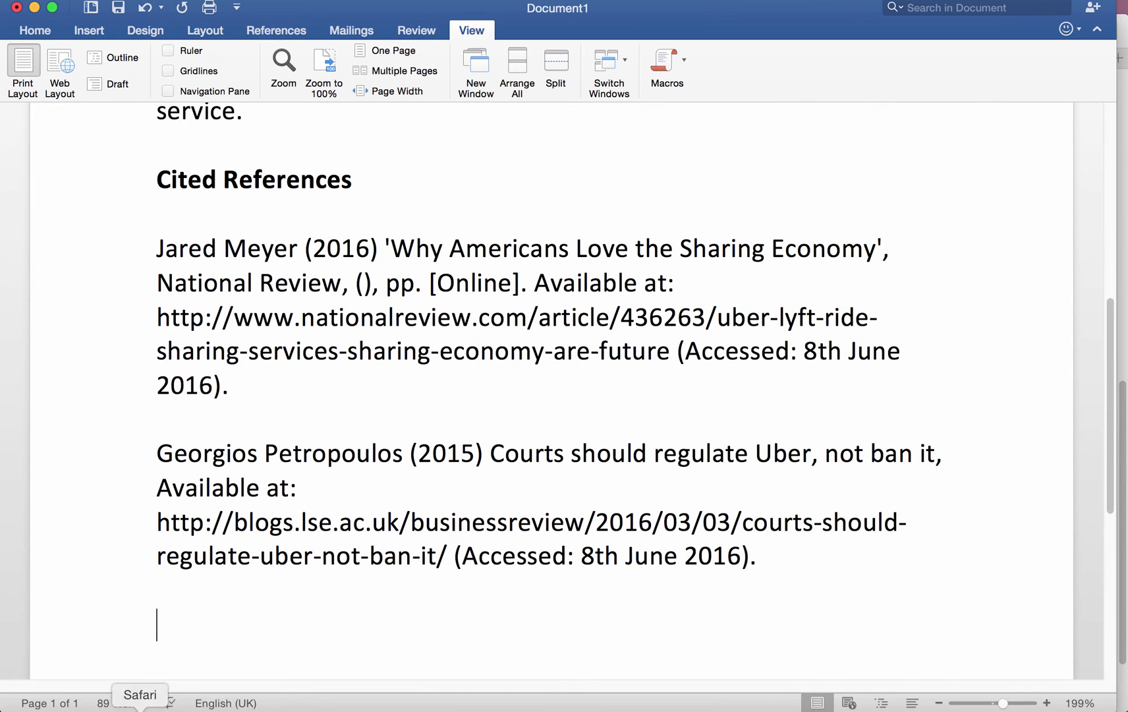
Switch to Safari and copy the APA citation of "Airbnb and the unstoppable rise of the share economy" from the Google Scholar airbnb results
click(141, 709)
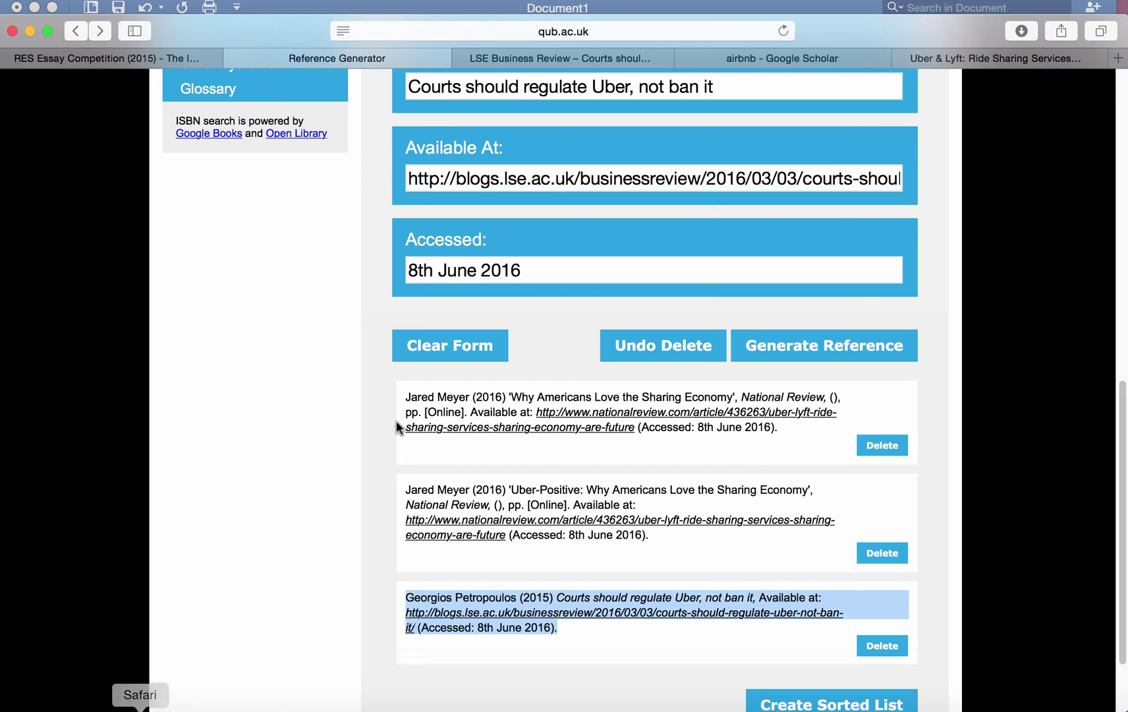
click(770, 57)
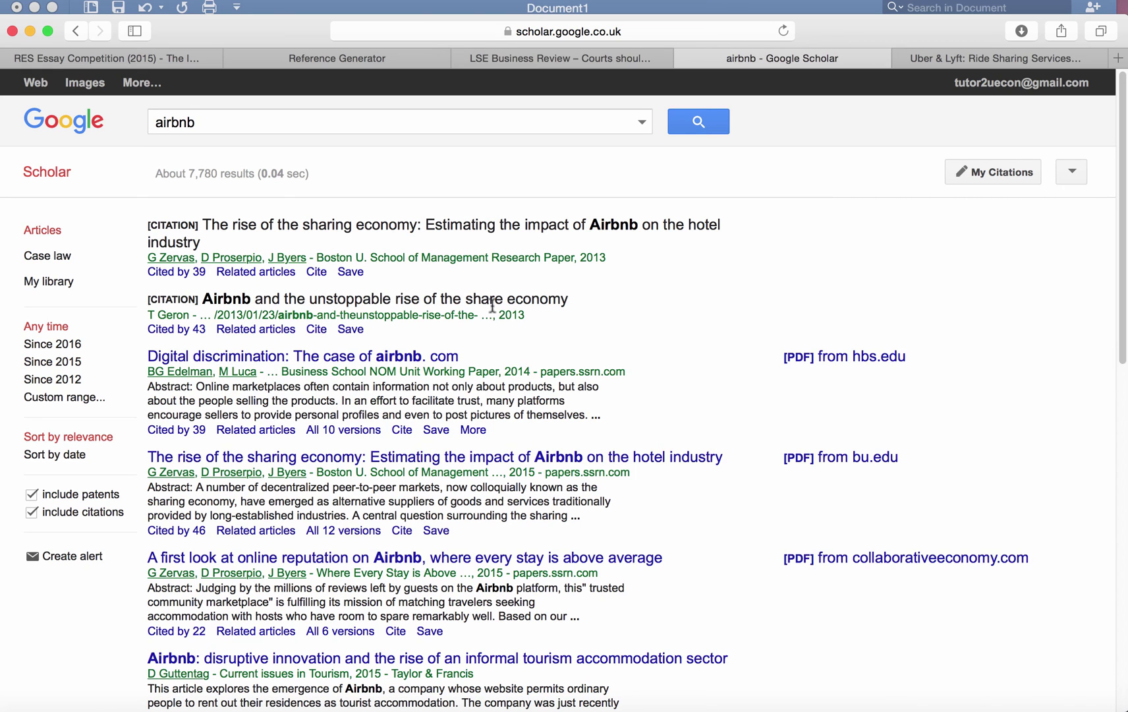
click(316, 330)
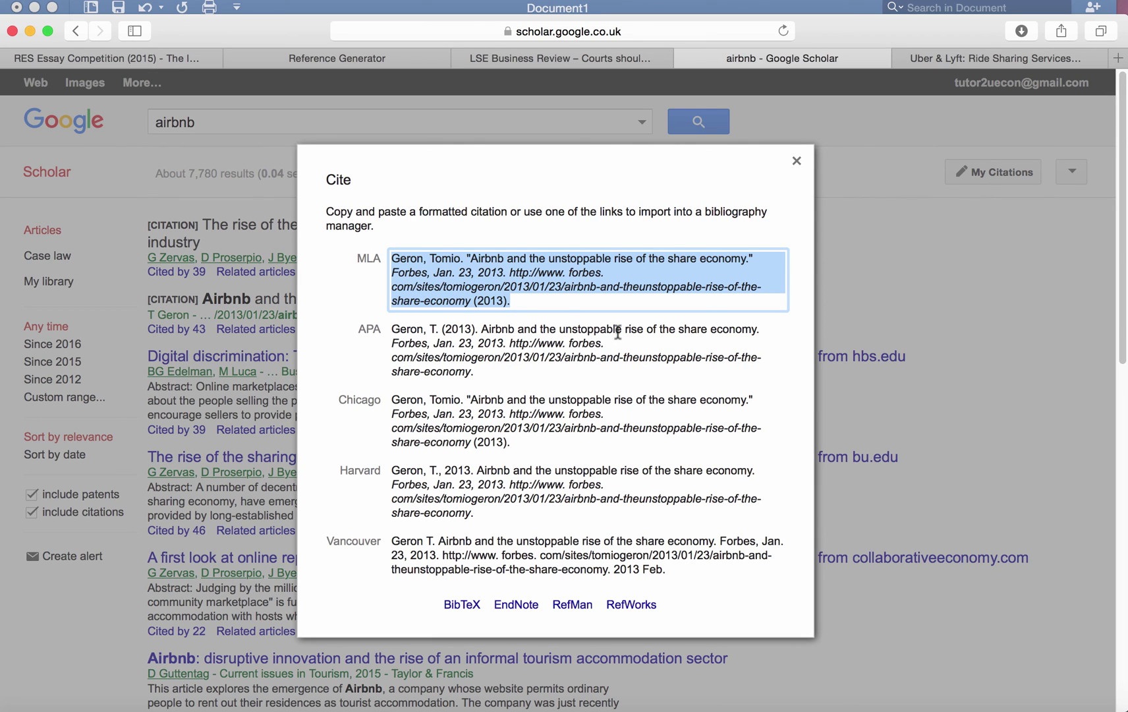
click(515, 296)
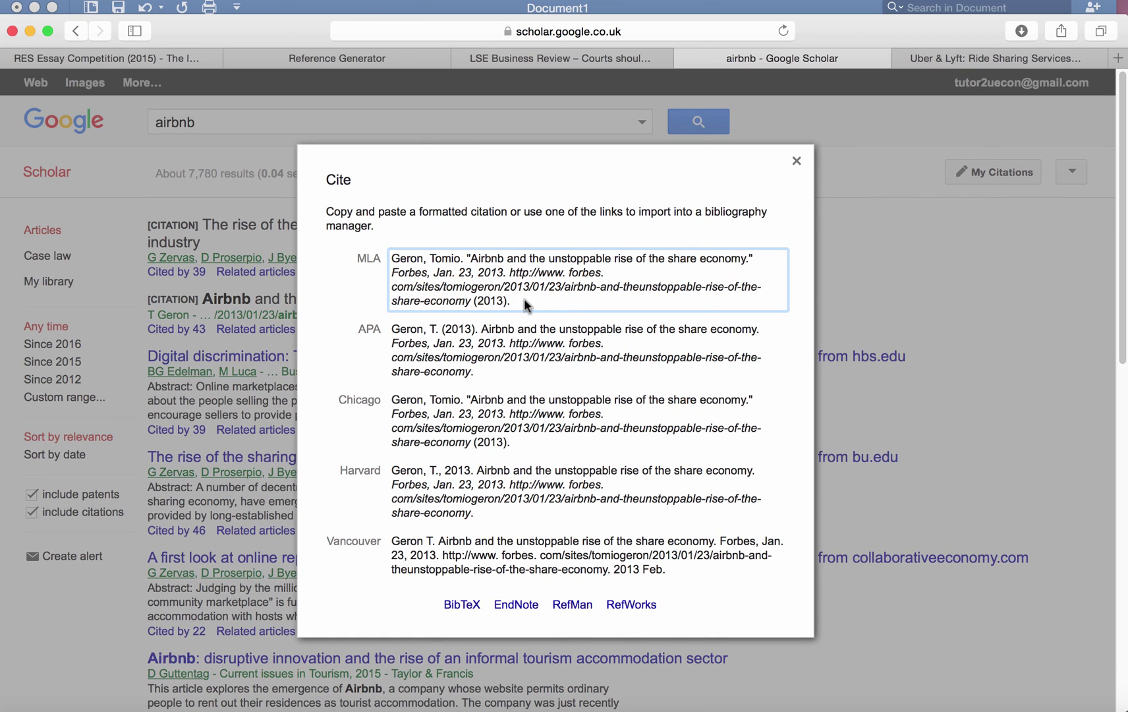
drag(485, 375, 394, 329)
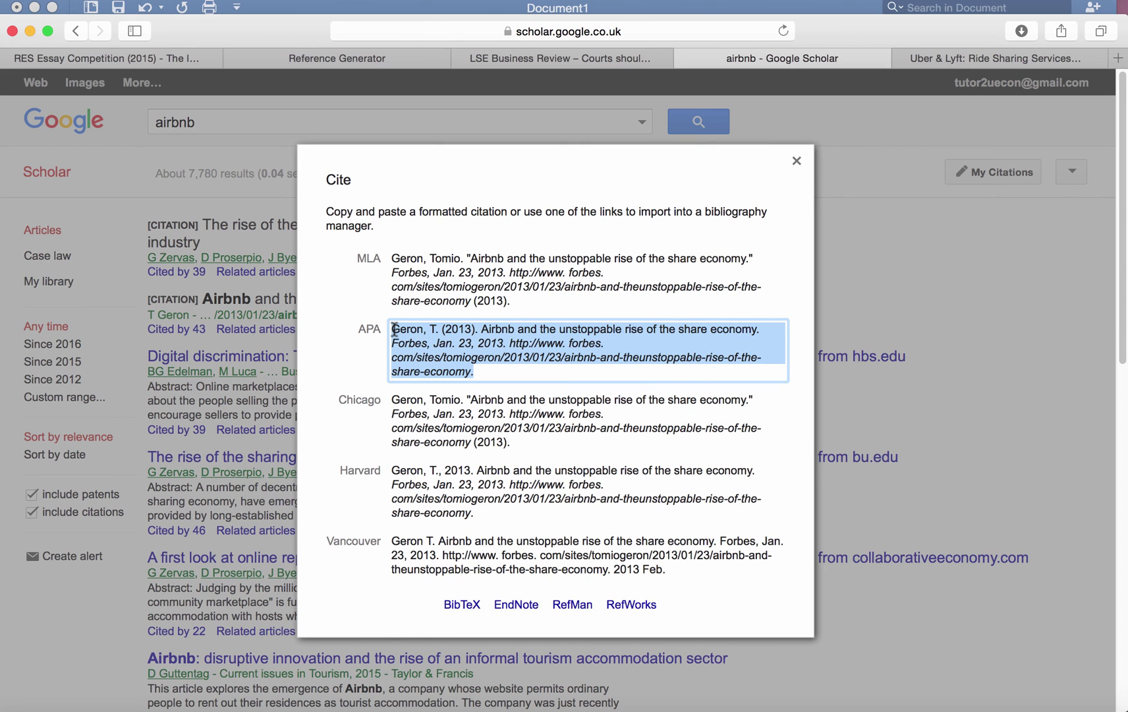
click(796, 161)
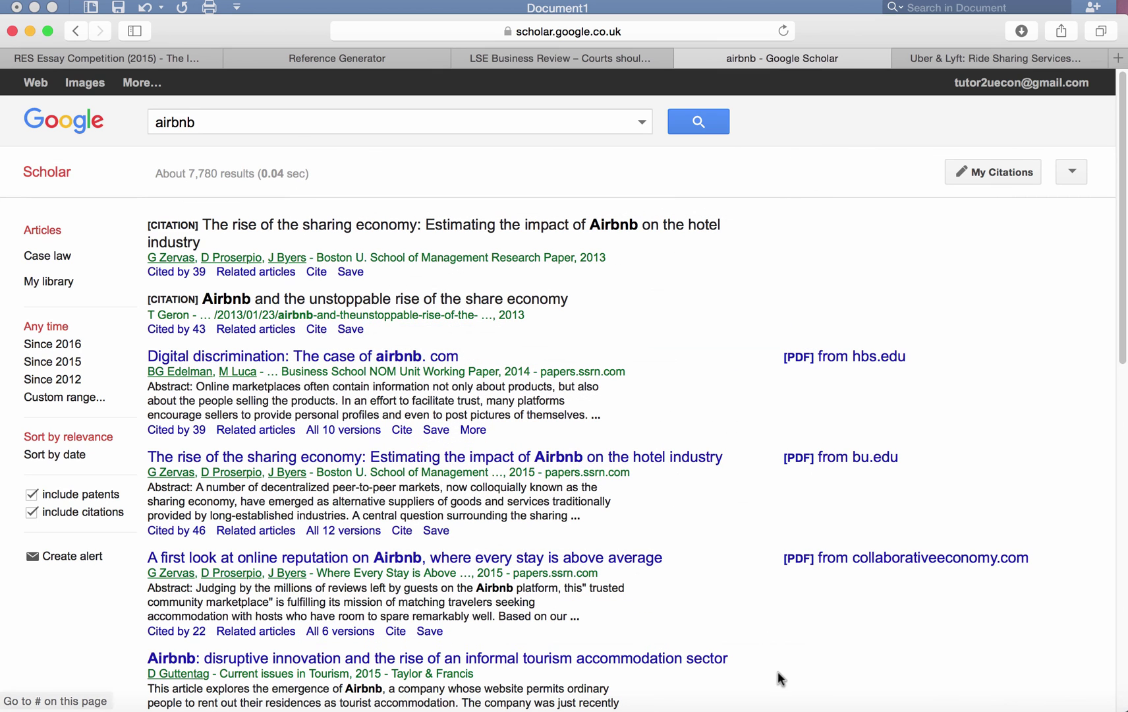
Switch to the Word document and paste the Airbnb citation as unformatted text below the LSE reference
click(1008, 709)
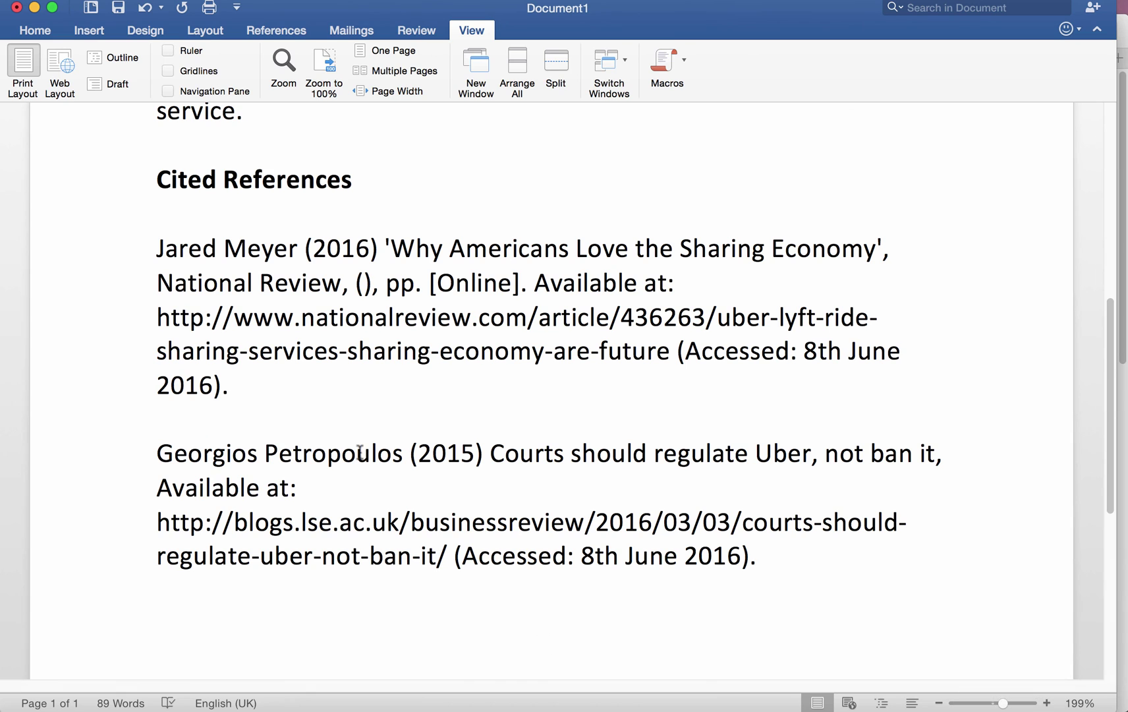
click(105, 5)
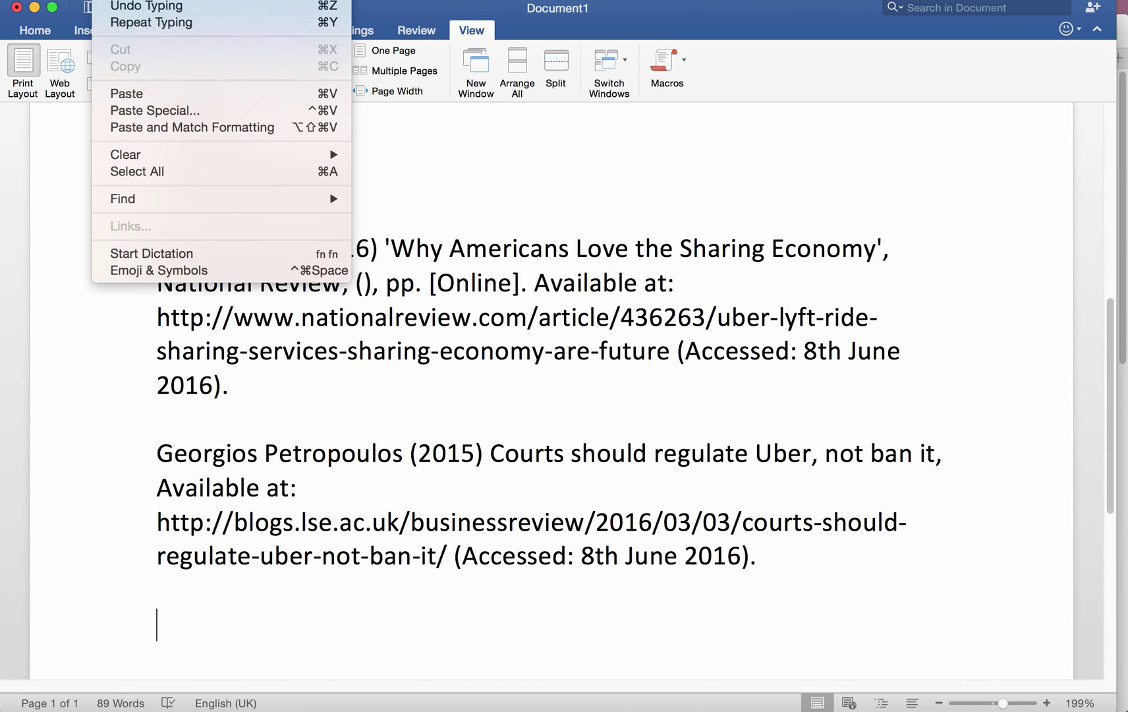
click(194, 111)
key(Down)
key(Return)
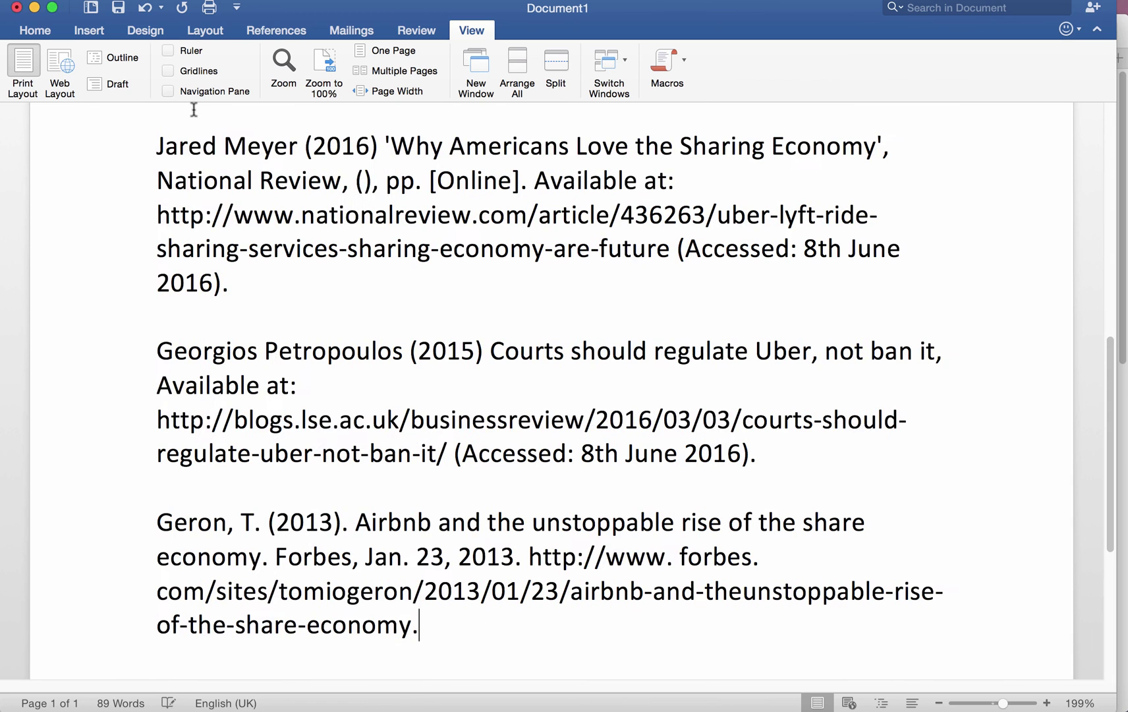
key(Return)
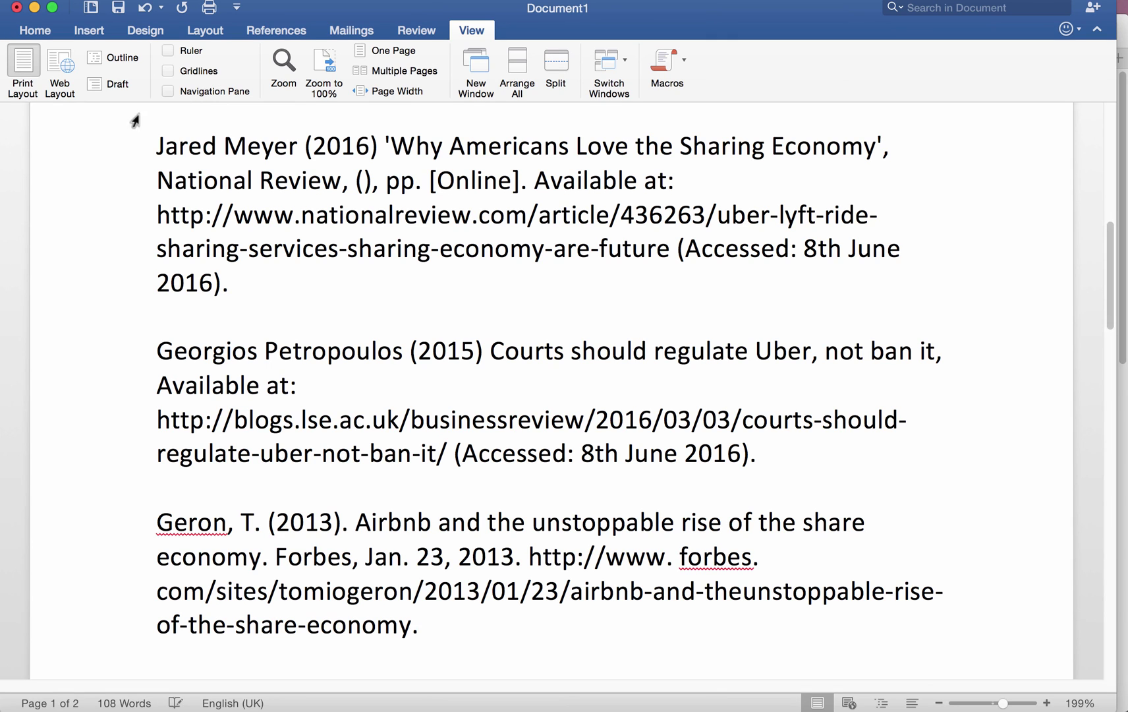
Add an empty line after the Airbnb citation at the end of the reference list
drag(119, 142, 309, 614)
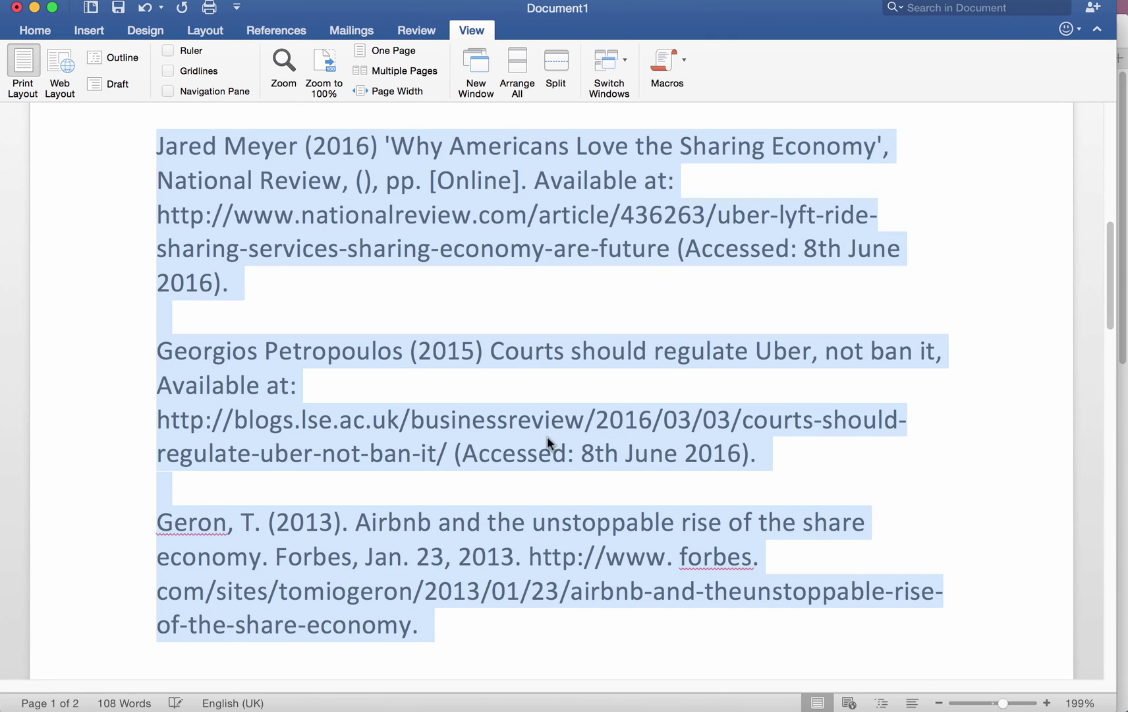
click(599, 309)
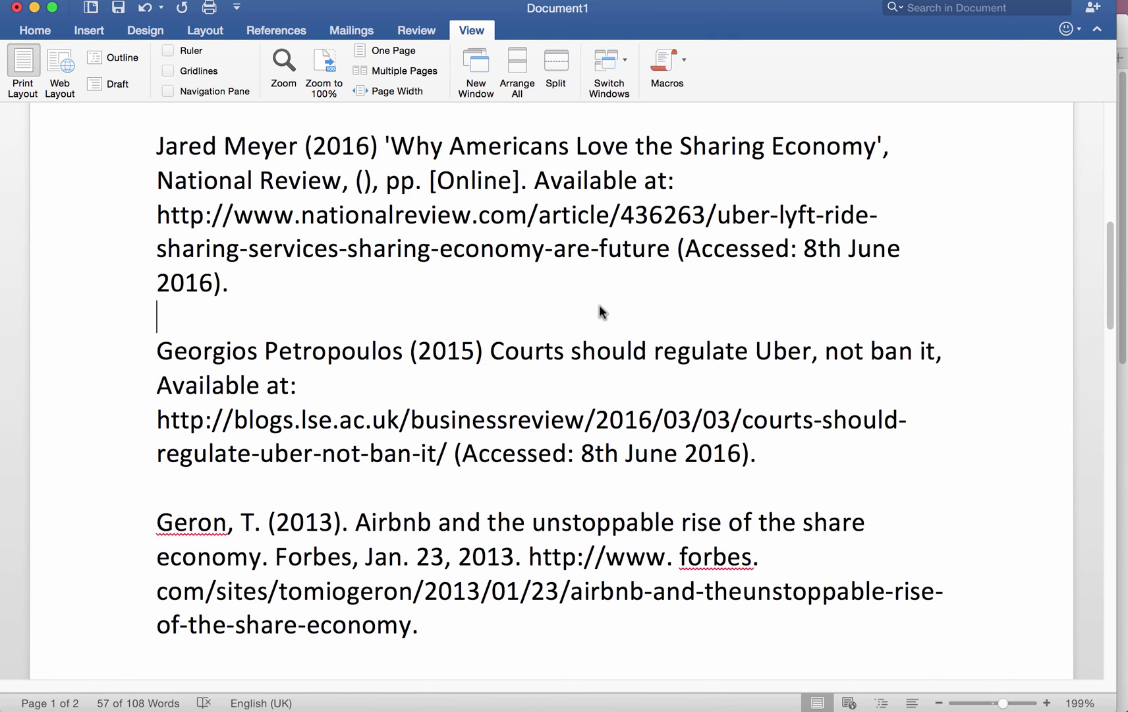
click(500, 626)
key(Return)
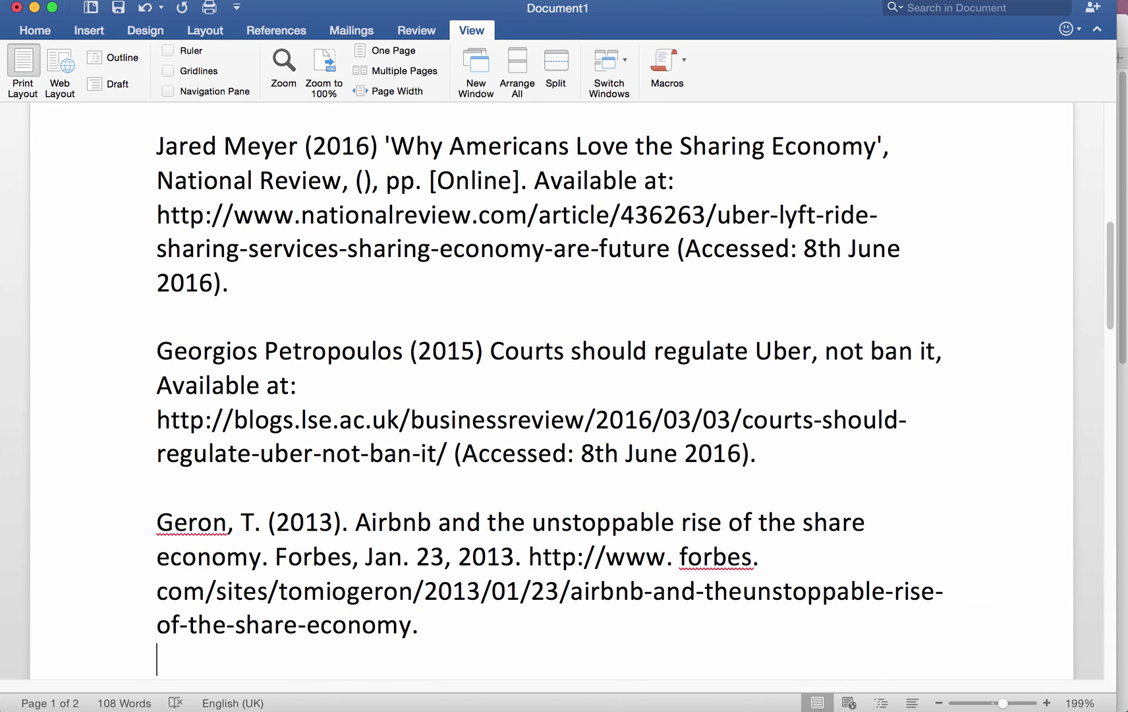
Append "(end of the essay)" to the Cited References heading
drag(1114, 267, 1102, 190)
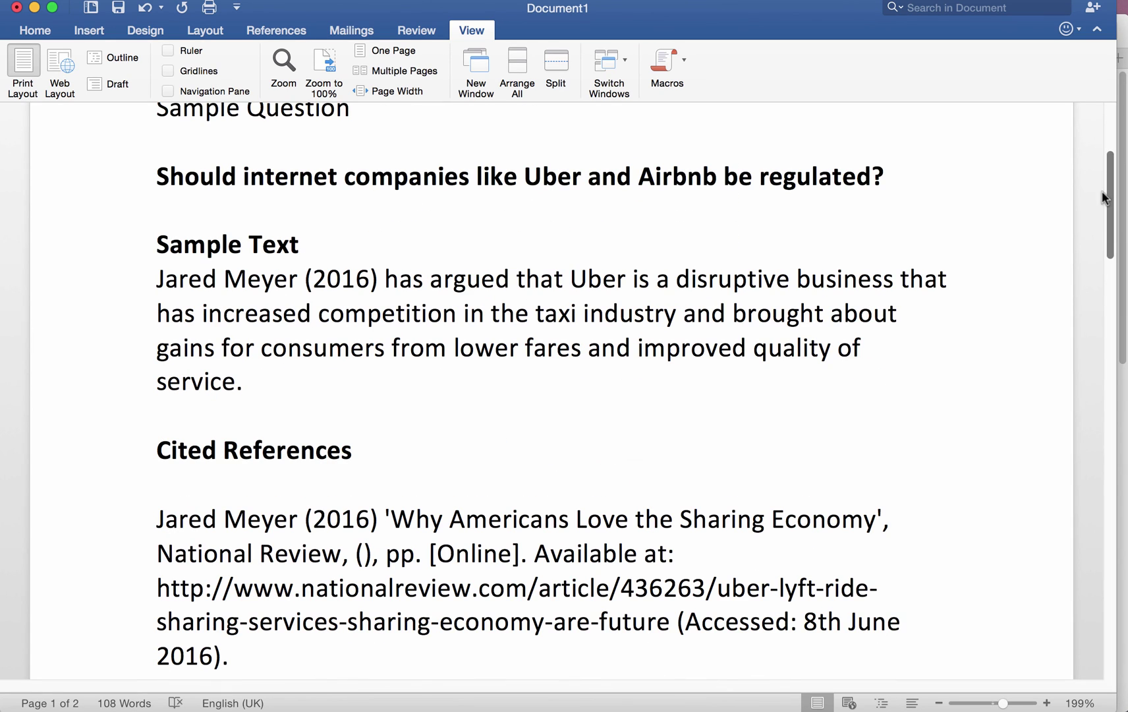
click(437, 453)
text((end of th)
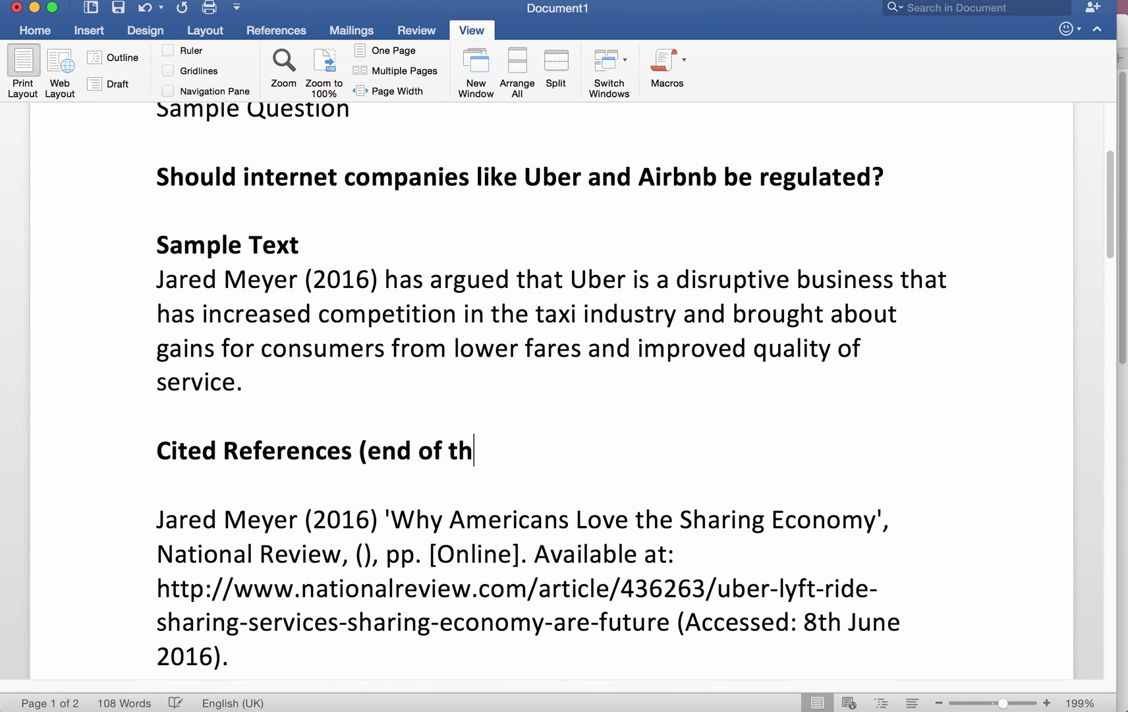
text(e essay))
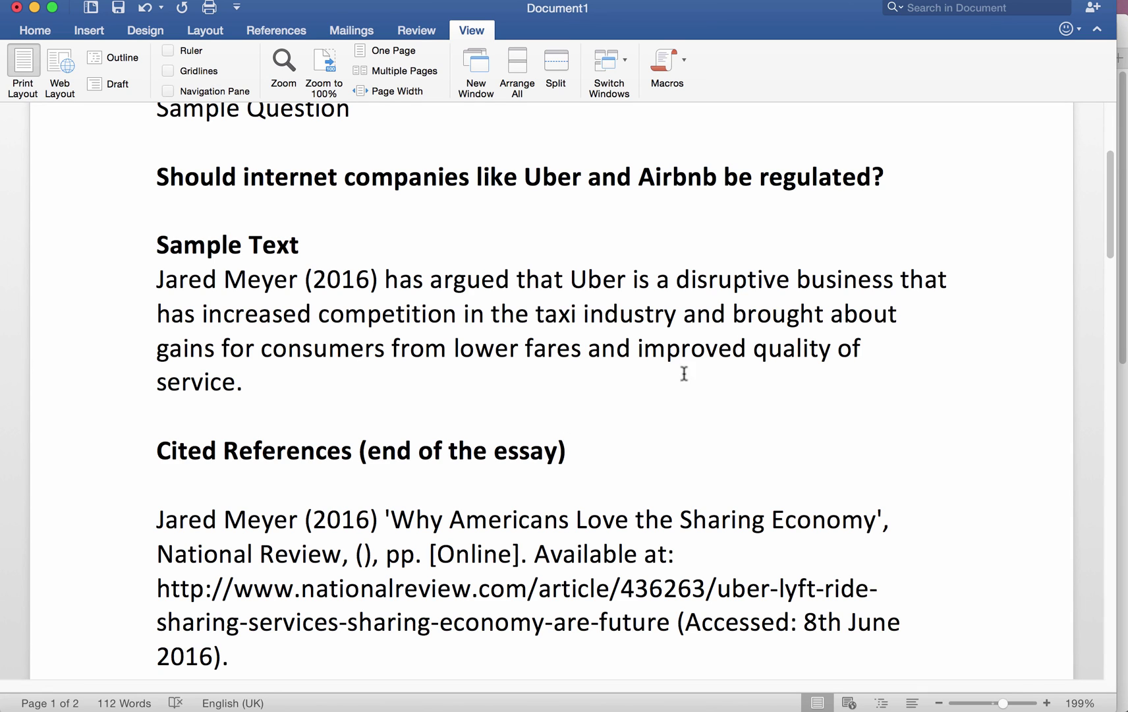
Review the beginning of the essay document, switch to Safari and show the introduction of the Reference Generator page
drag(1111, 171, 1111, 138)
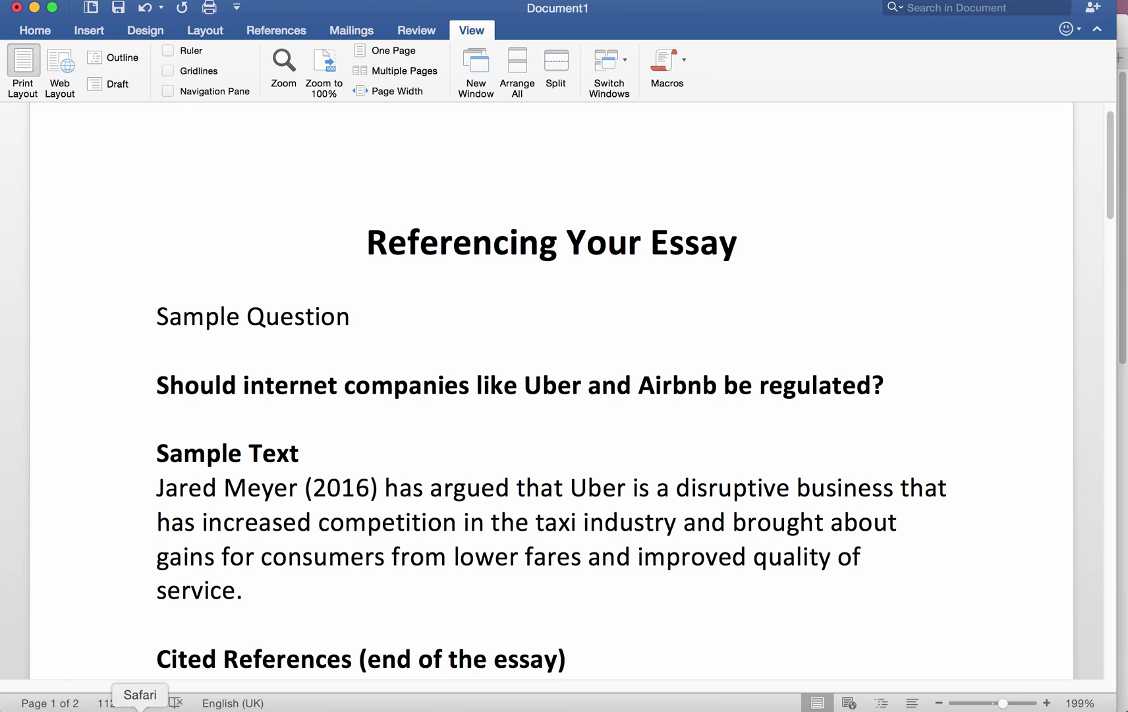
click(140, 709)
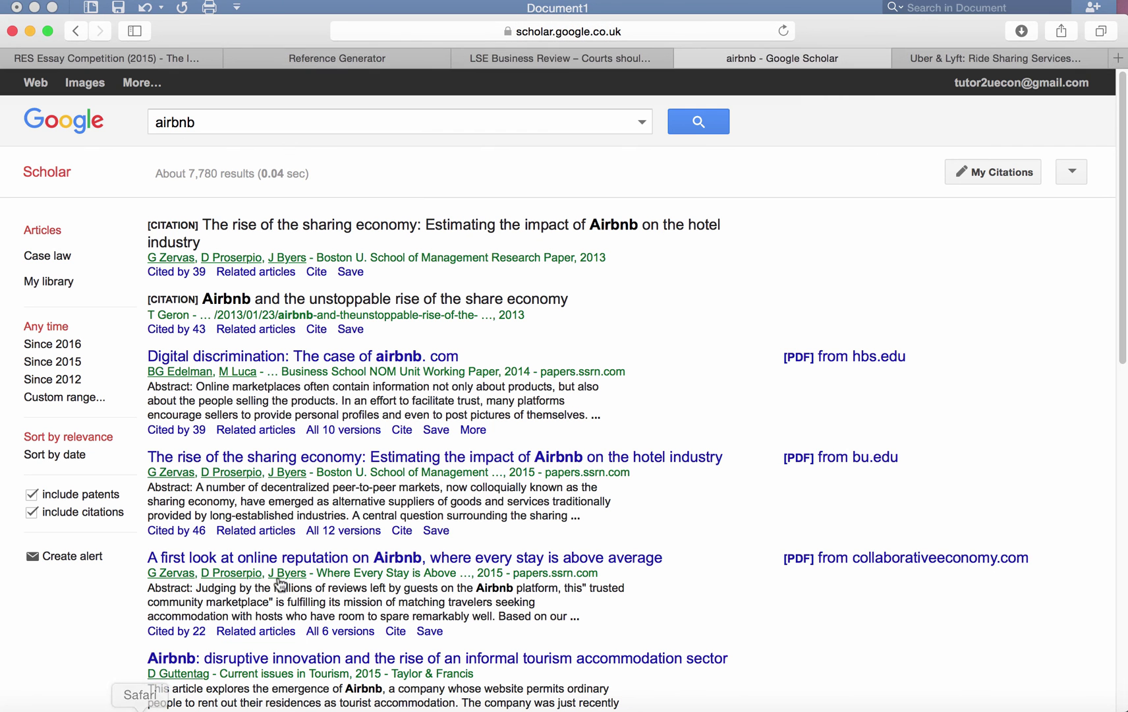
click(355, 57)
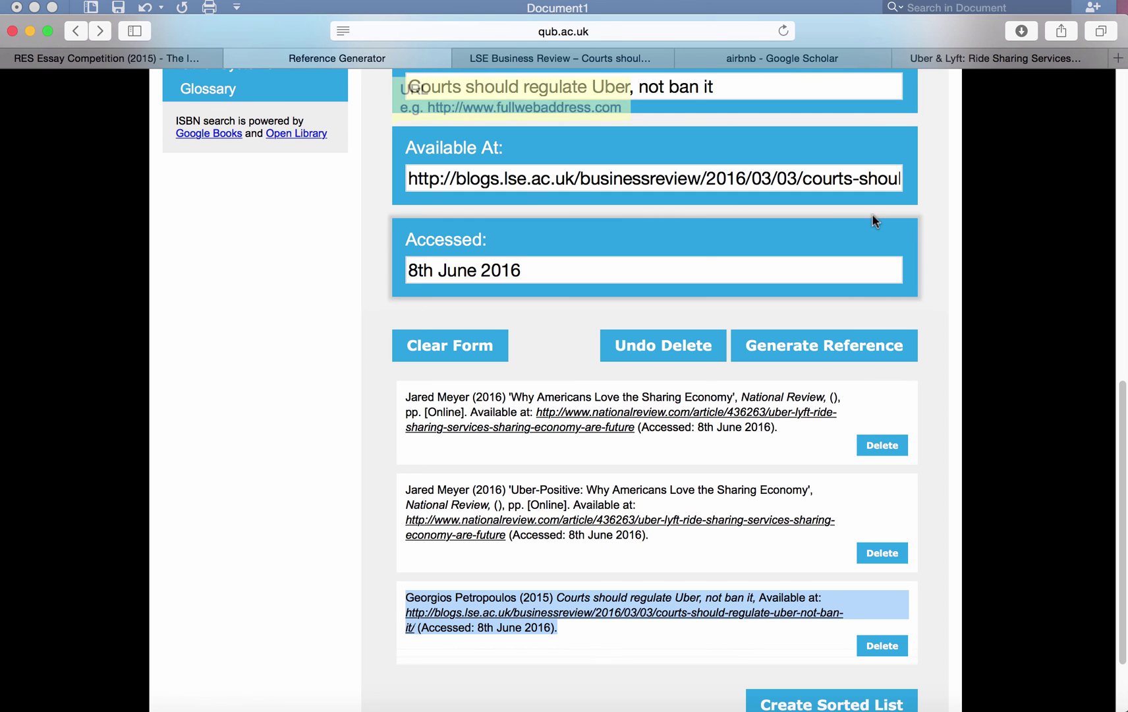
drag(1124, 410, 1112, 70)
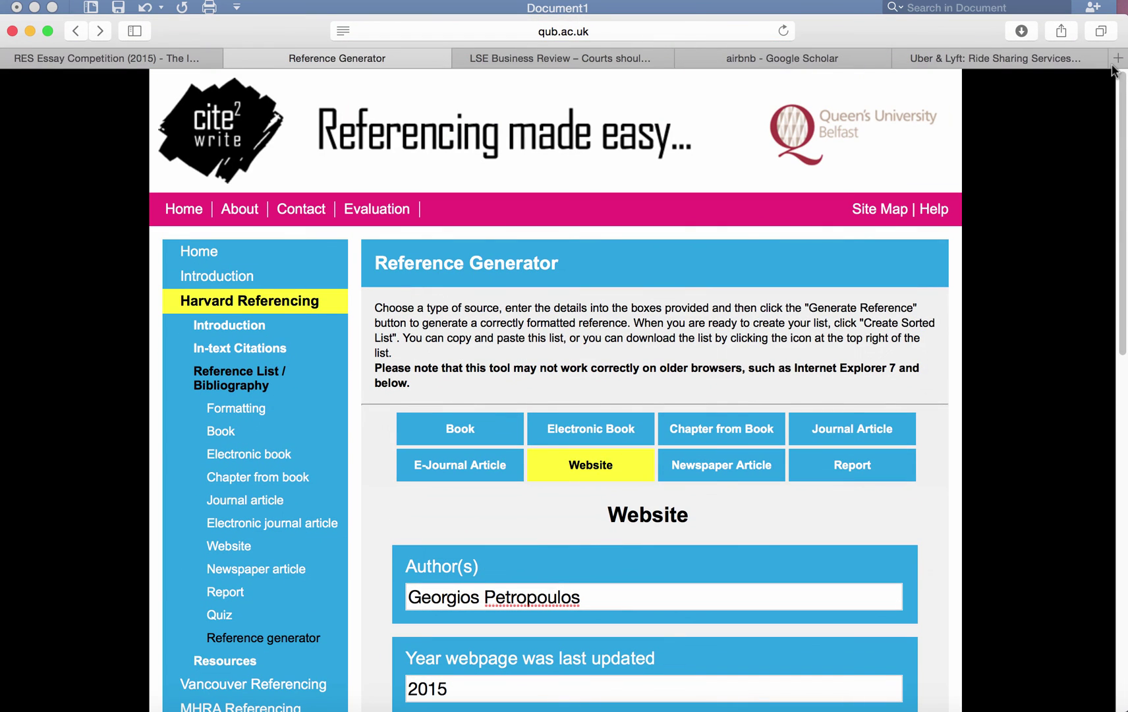